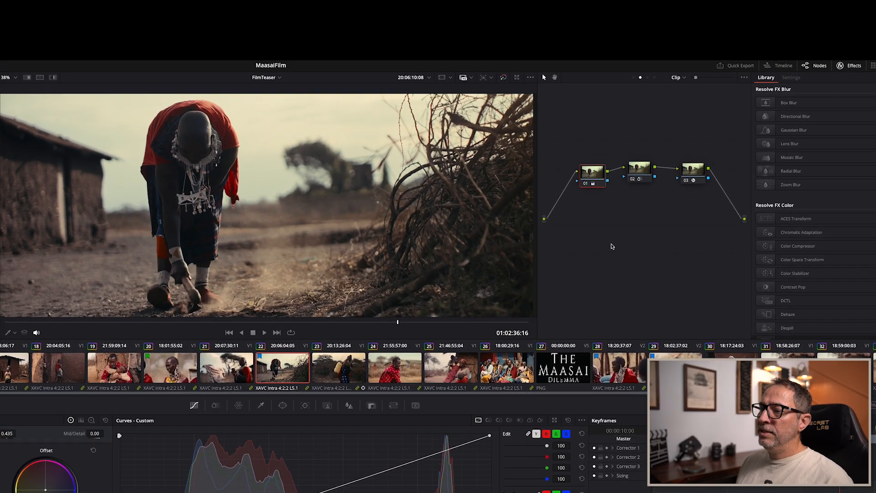
pyautogui.click(654, 145)
pyautogui.click(709, 111)
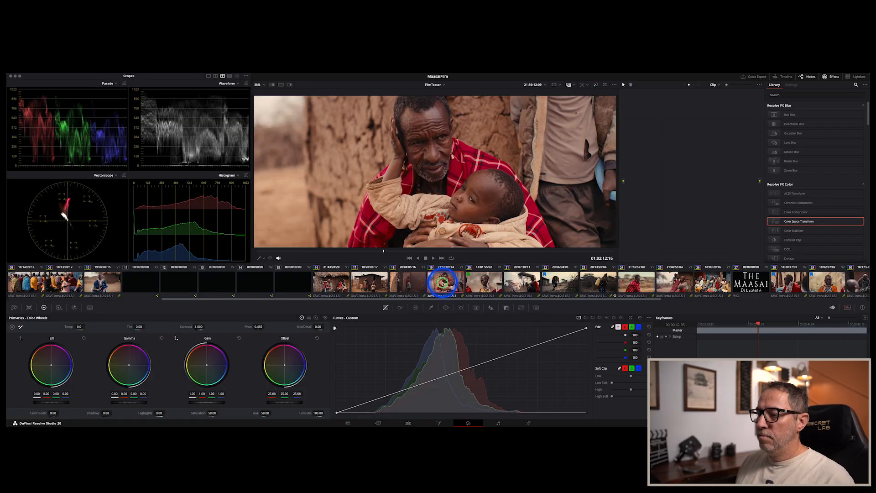
# - Assign clip 19, the shot of the man holding a child, to the Sony group
pyautogui.rightClick(446, 280)
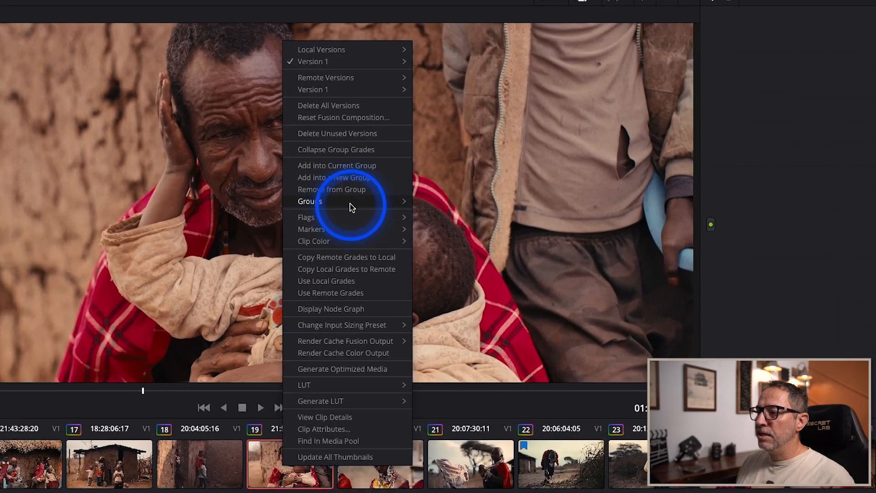
pyautogui.moveTo(328, 202)
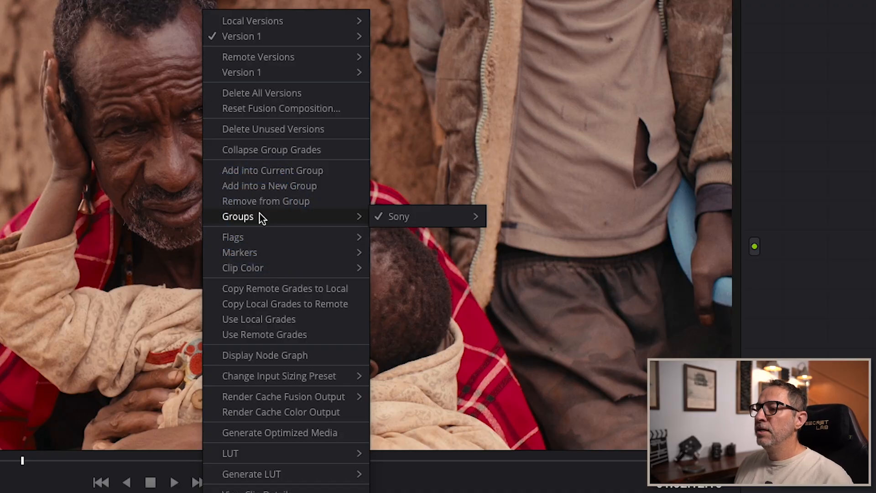
pyautogui.click(408, 218)
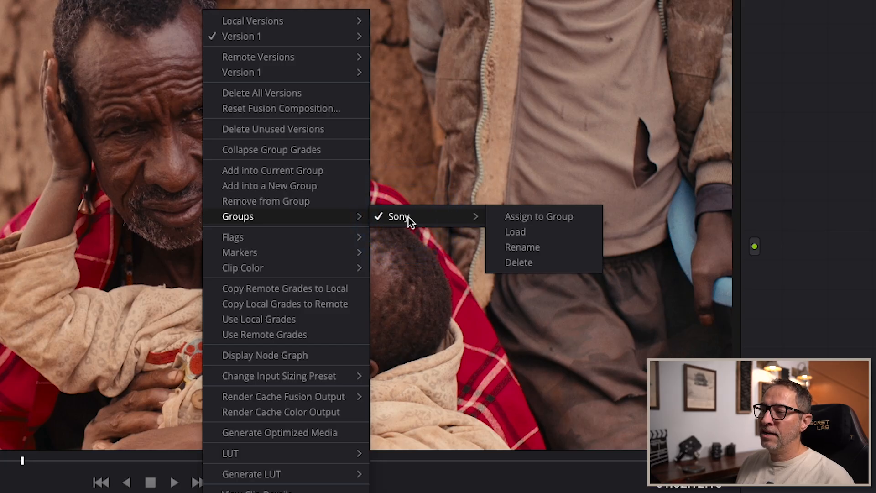
pyautogui.click(409, 217)
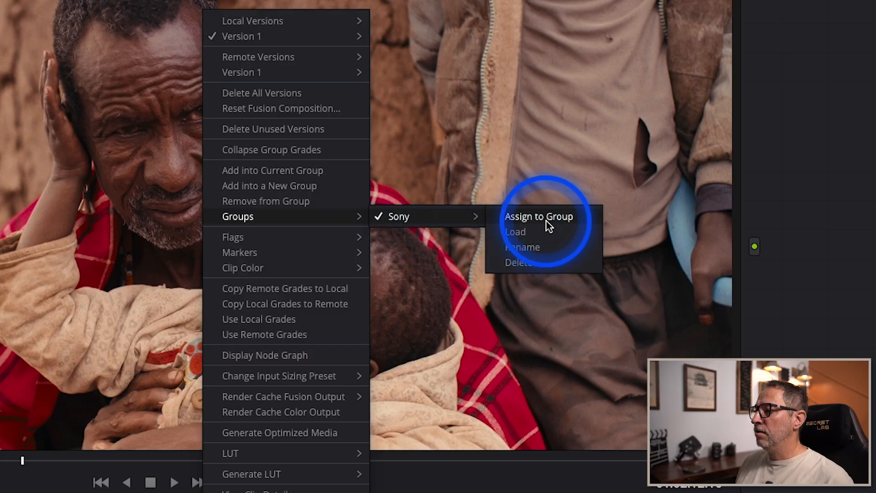
pyautogui.click(531, 221)
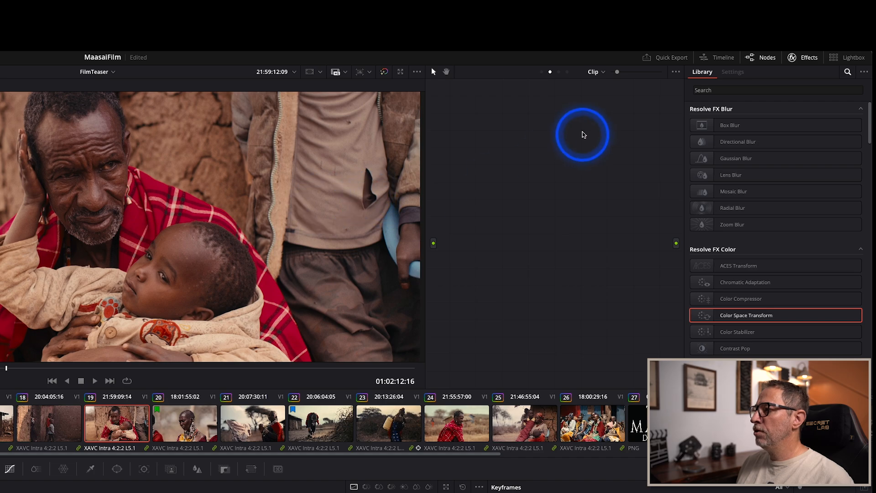
# - Switch the node graph to Group Pre-Clip to examine the Color Space Transform node
pyautogui.click(595, 72)
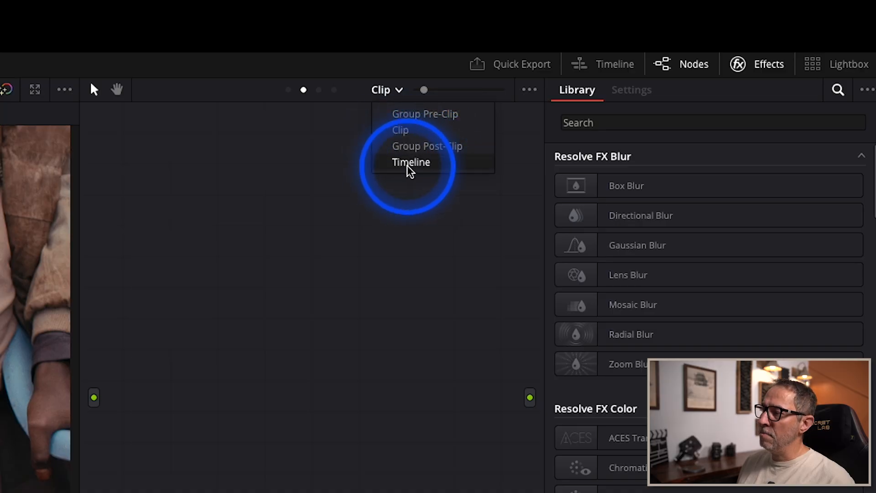
pyautogui.click(410, 116)
pyautogui.moveTo(274, 215); pyautogui.dragTo(288, 194)
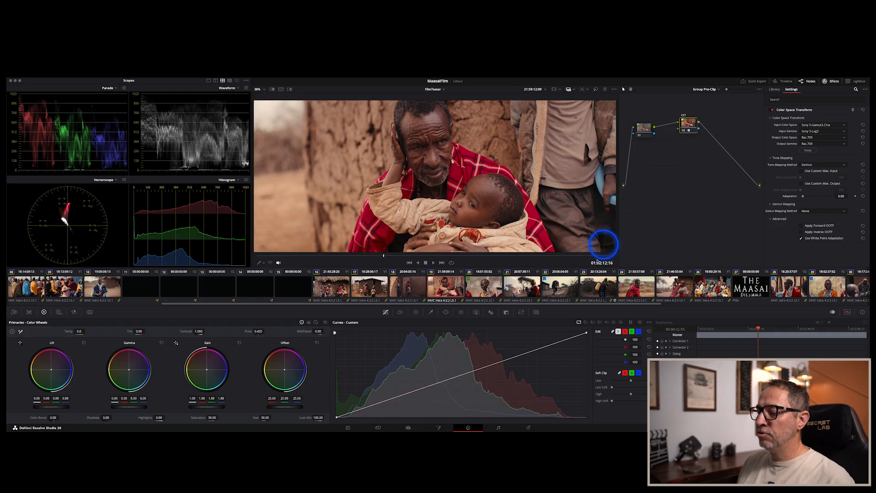
# - On the Edit page, place OSP3188.MXF from the media pool on Video 1 after the existing clips and park the playhead on it
pyautogui.click(408, 428)
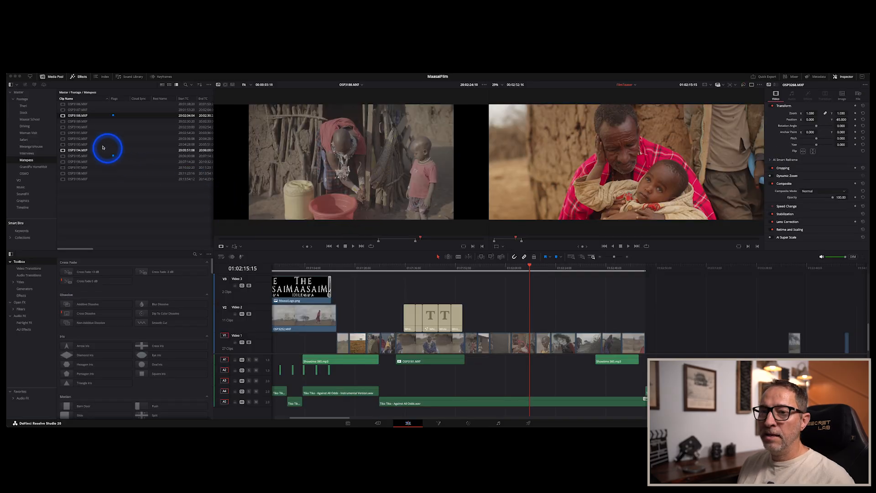
pyautogui.click(64, 117)
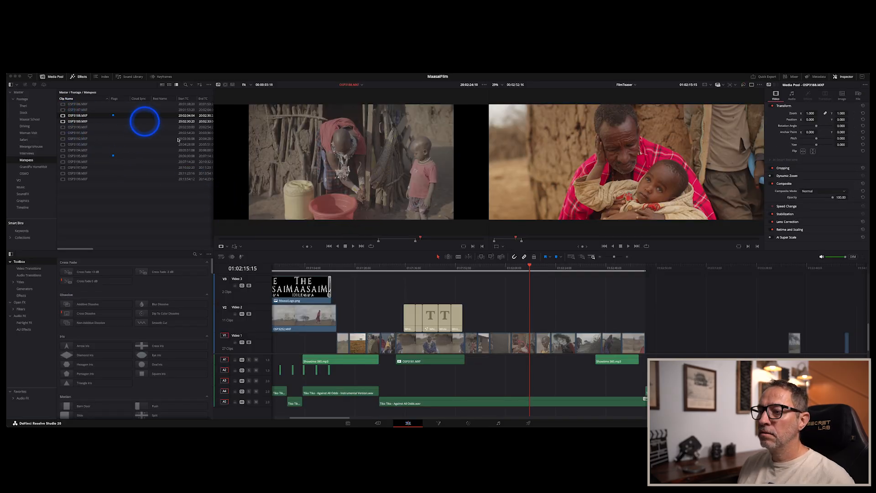
pyautogui.moveTo(345, 229); pyautogui.dragTo(676, 342)
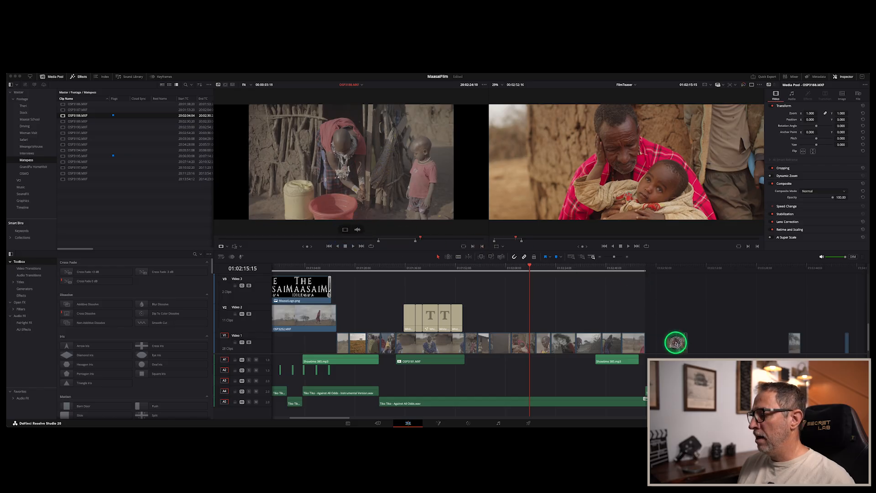
pyautogui.click(681, 268)
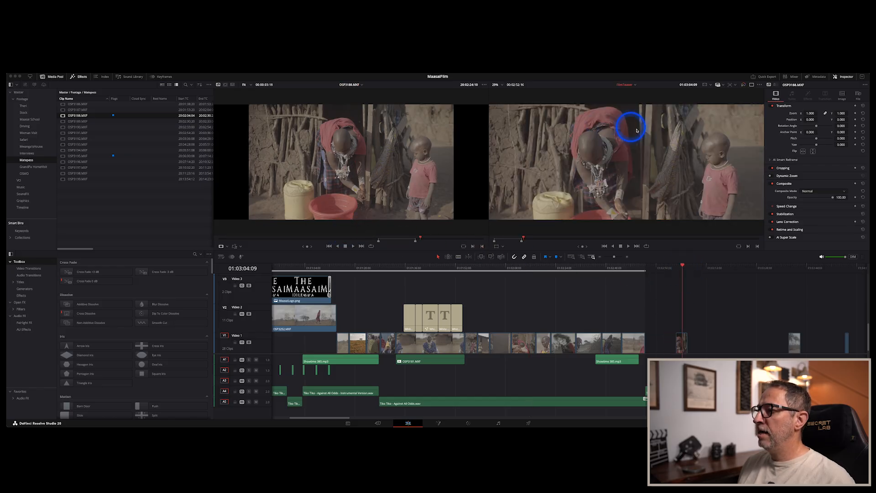
pyautogui.moveTo(682, 266); pyautogui.dragTo(681, 267)
# - Open the newly added clip on the Color page and assign it to the Sony group
pyautogui.click(681, 338)
pyautogui.click(464, 412)
pyautogui.click(468, 423)
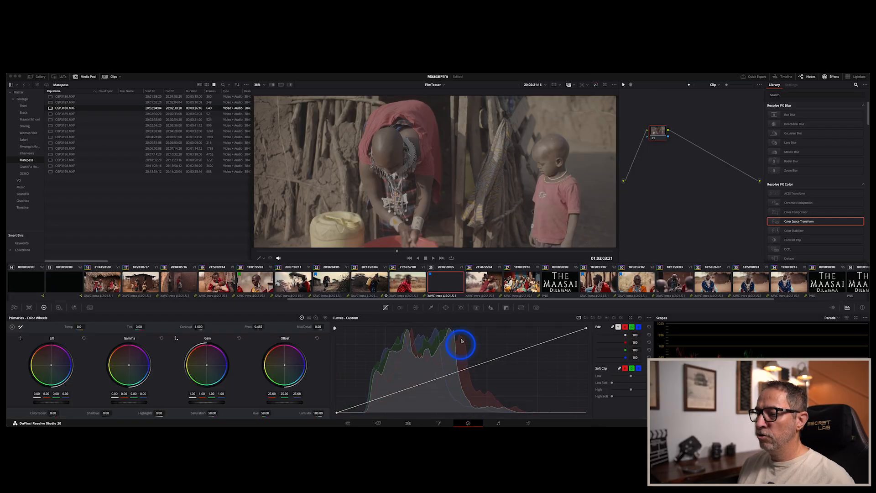
pyautogui.rightClick(447, 284)
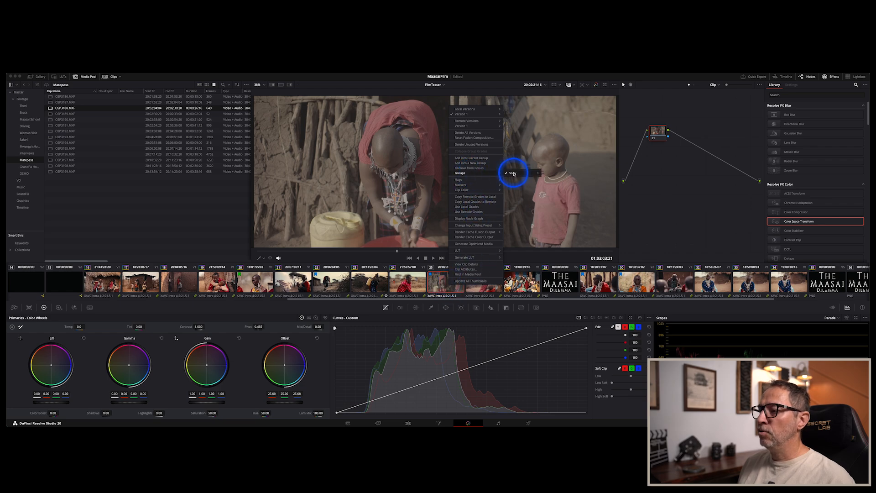
pyautogui.moveTo(520, 173)
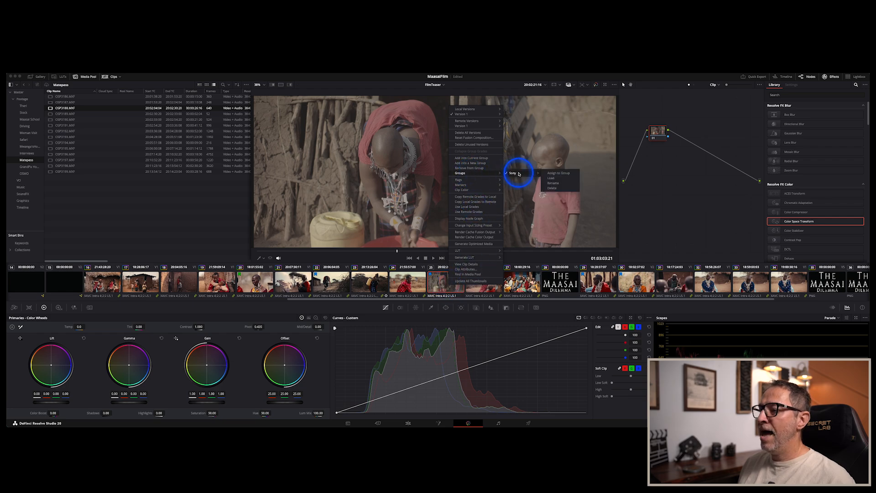
pyautogui.click(556, 174)
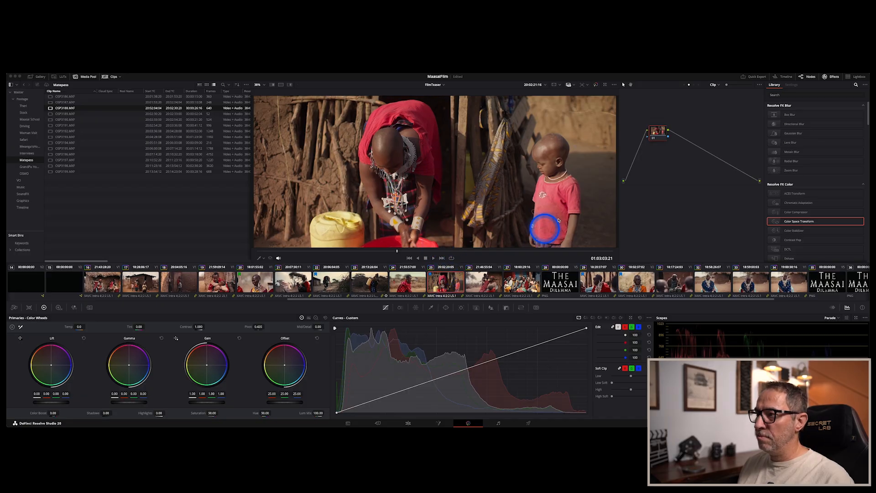
# - Move the clip's node up in the node graph and turn on the video scopes
pyautogui.moveTo(656, 128); pyautogui.dragTo(645, 112)
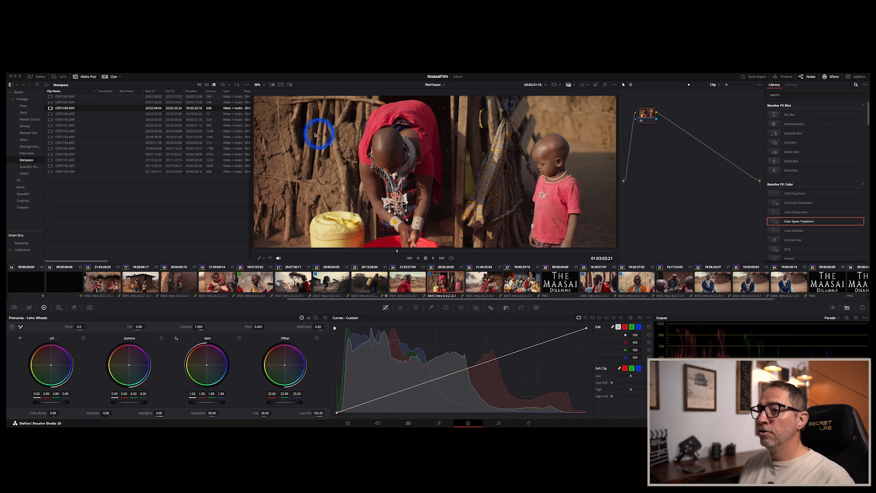
pyautogui.click(203, 75)
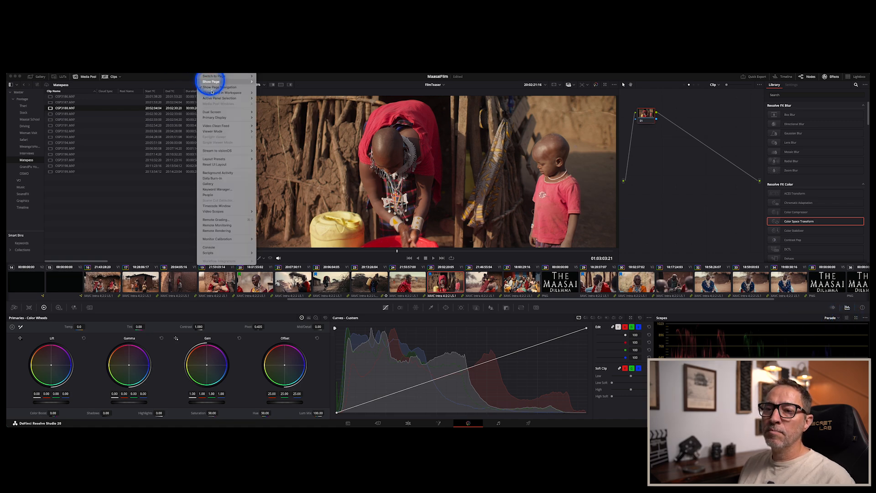
pyautogui.click(257, 212)
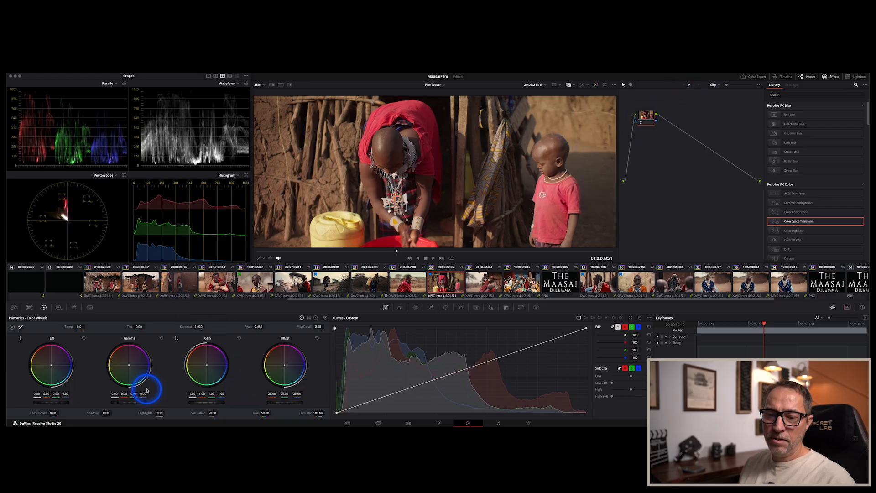
# - Raise the clip's Gain to 1.08 and set Shadows to 20.00
pyautogui.moveTo(201, 403); pyautogui.dragTo(224, 403)
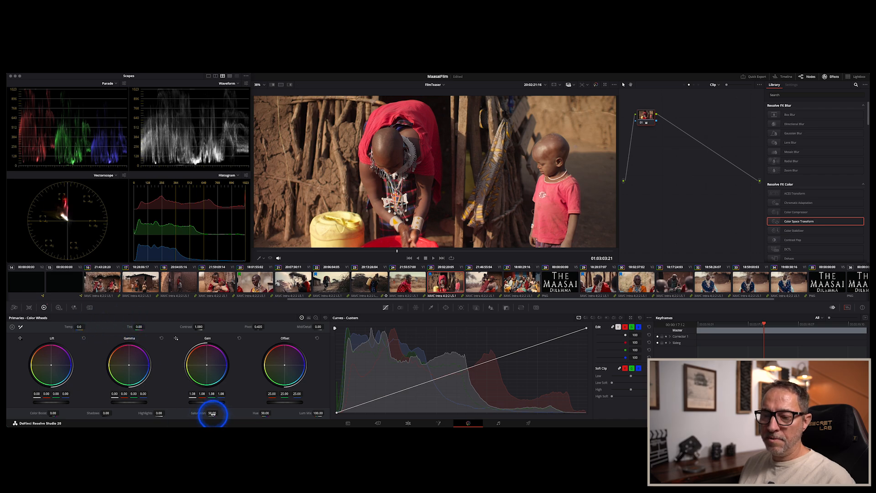
pyautogui.click(105, 413)
pyautogui.moveTo(105, 414); pyautogui.dragTo(97, 415)
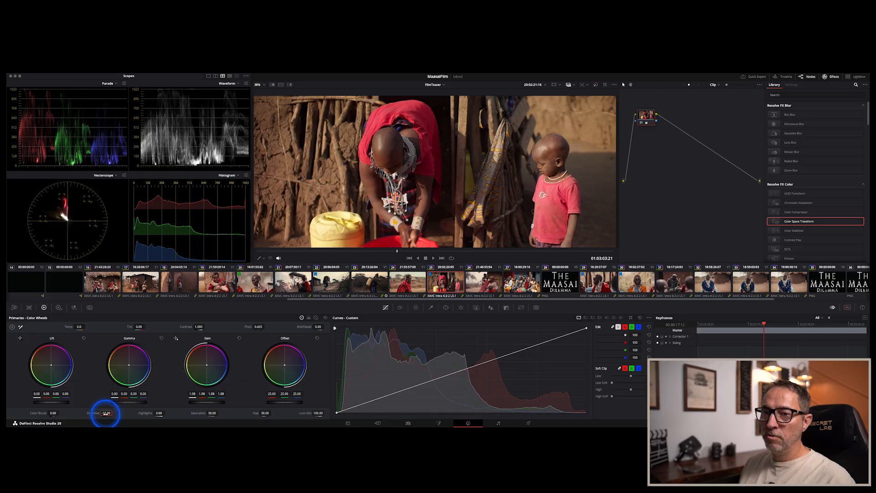
pyautogui.moveTo(106, 414)
pyautogui.mouseDown()
pyautogui.moveTo(123, 415)
pyautogui.moveTo(110, 414)
pyautogui.mouseUp()
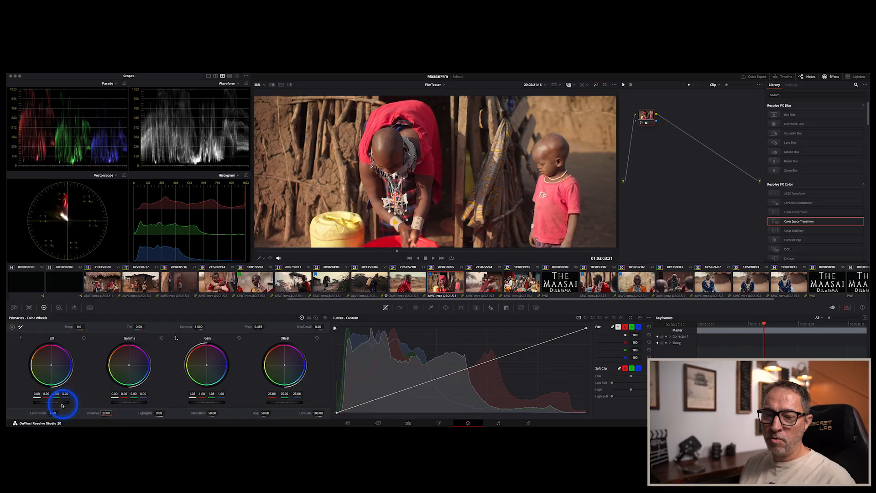
# - Lower the clip's Lift to -0.03 and raise Shadows to 42.00
pyautogui.moveTo(52, 401); pyautogui.dragTo(43, 402)
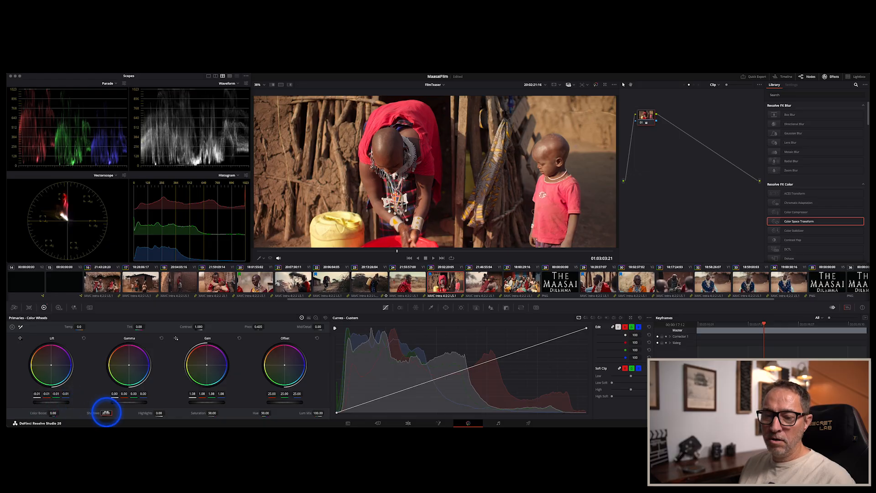
pyautogui.moveTo(105, 413); pyautogui.dragTo(116, 412)
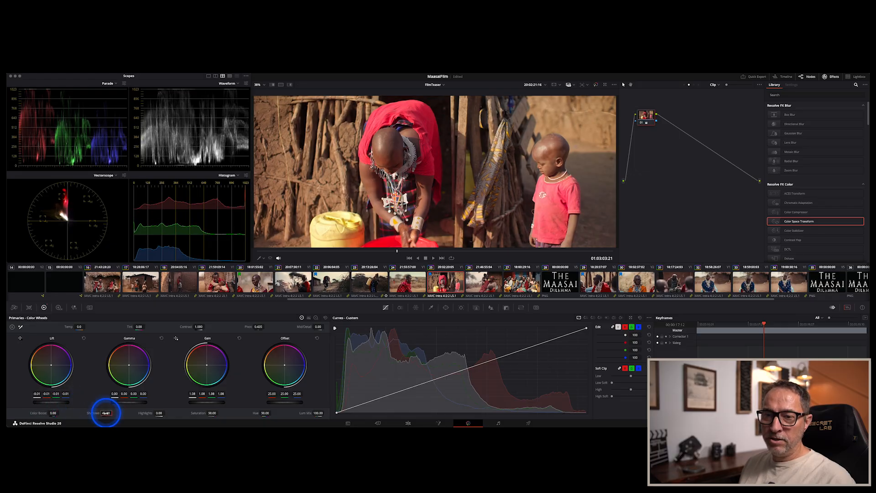
pyautogui.moveTo(49, 402); pyautogui.dragTo(37, 402)
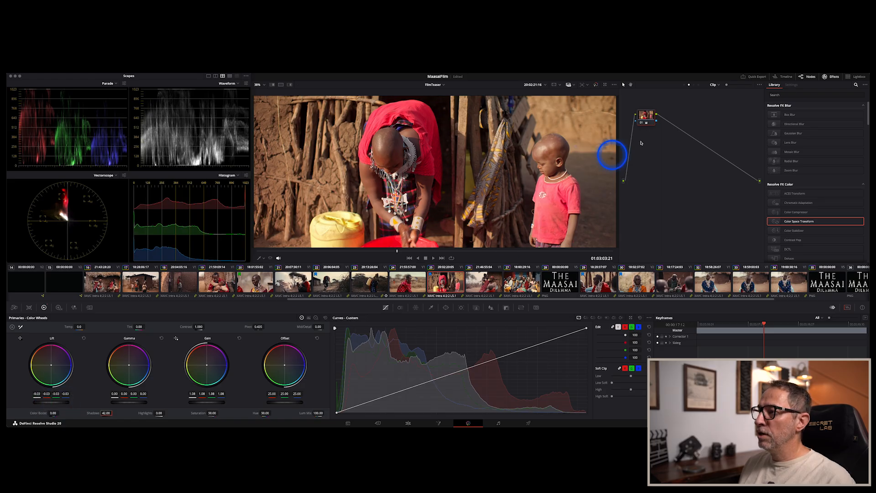
# - Label the clip's node "Exposure" and shift it slightly in the node graph
pyautogui.click(644, 115)
pyautogui.rightClick(643, 115)
pyautogui.moveTo(664, 135)
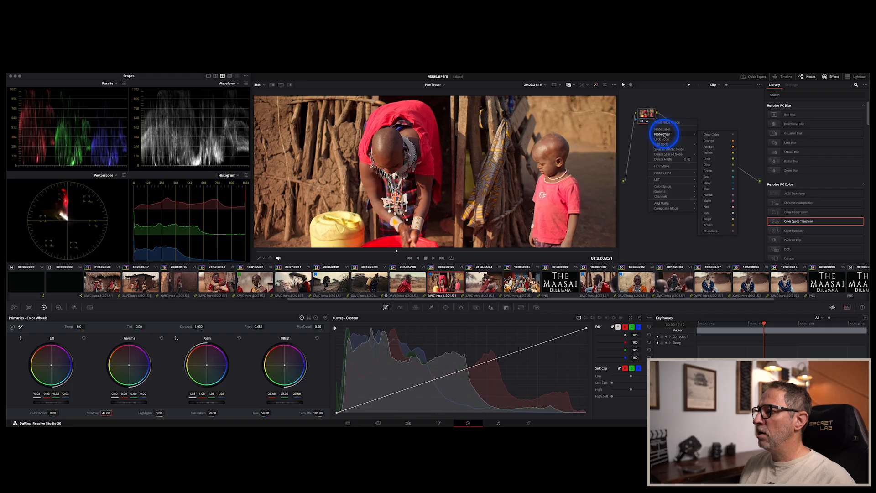
pyautogui.click(663, 130)
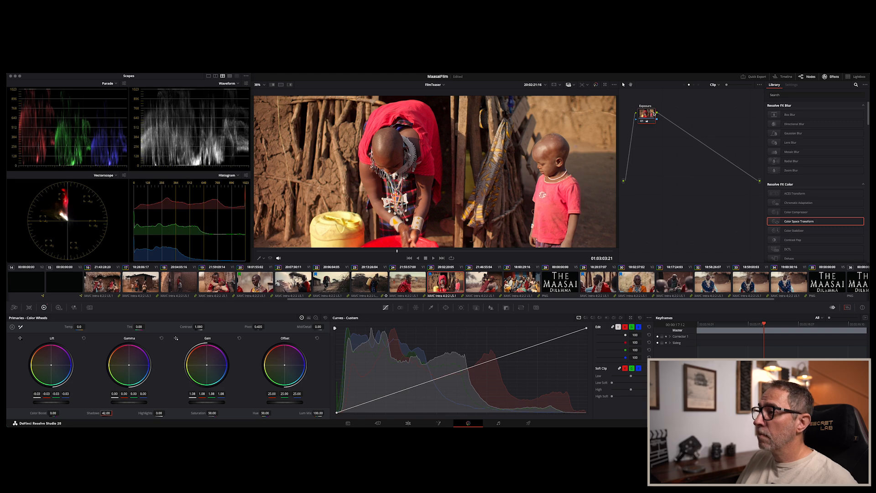
pyautogui.click(647, 160)
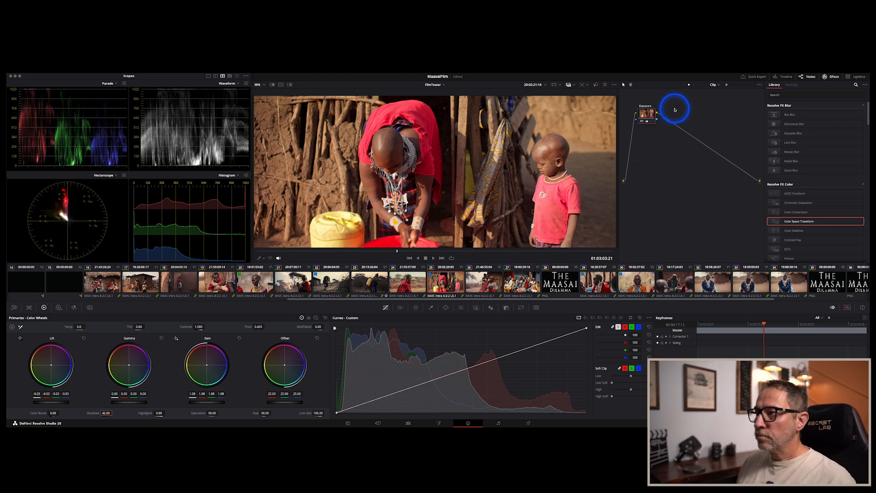
pyautogui.moveTo(648, 116)
pyautogui.mouseDown()
pyautogui.moveTo(661, 107)
pyautogui.moveTo(657, 129)
pyautogui.mouseUp()
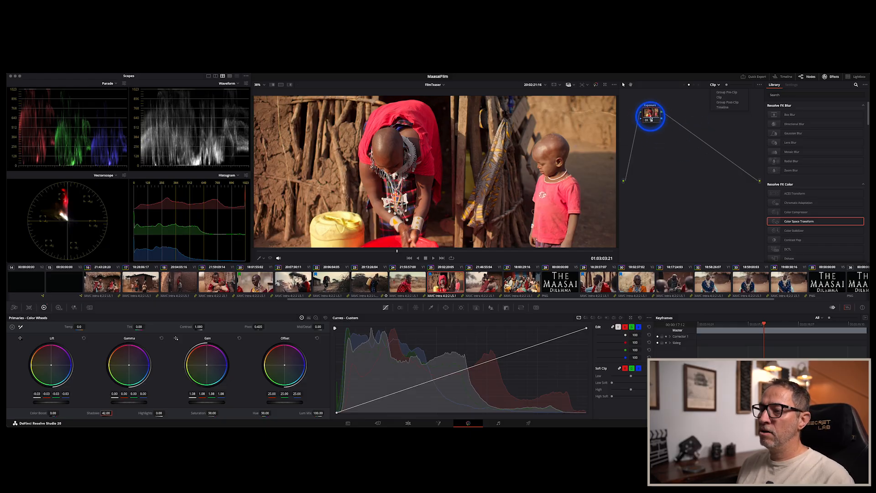
# - Switch the node graph to Timeline and enable the Dehancer Pro plugin on its node
pyautogui.click(720, 107)
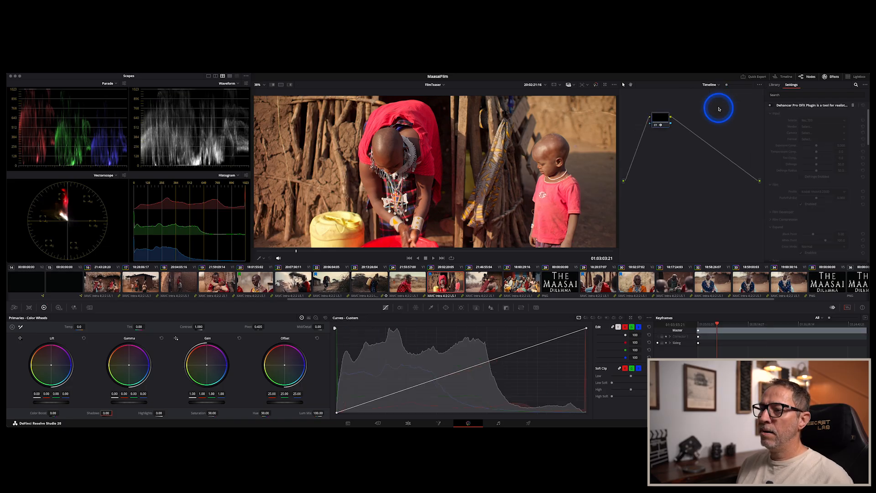
pyautogui.moveTo(658, 118); pyautogui.dragTo(673, 120)
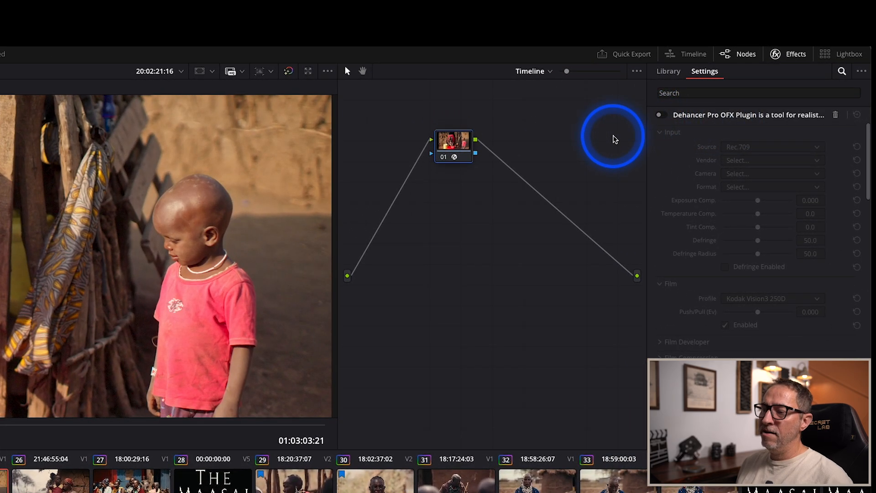
pyautogui.click(663, 115)
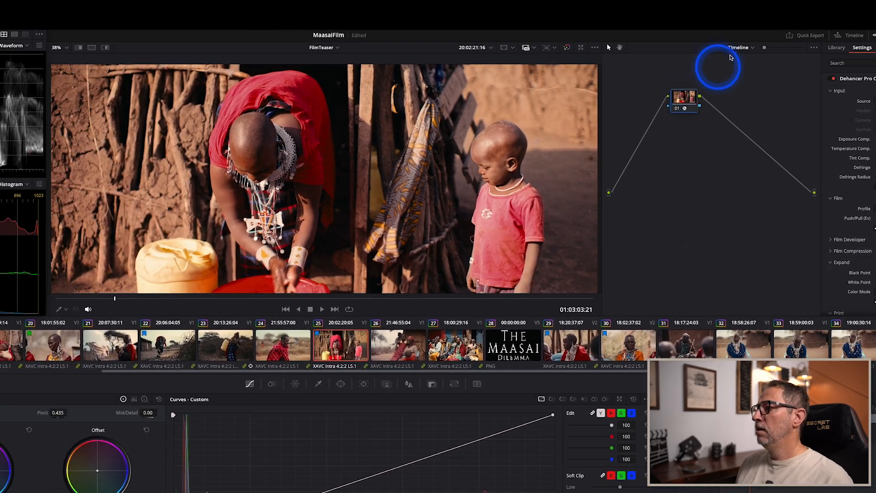
# - Compare the image with Dehancer Pro off and on, leave it on, and examine its input and film settings
pyautogui.click(834, 79)
pyautogui.click(833, 80)
pyautogui.click(833, 80)
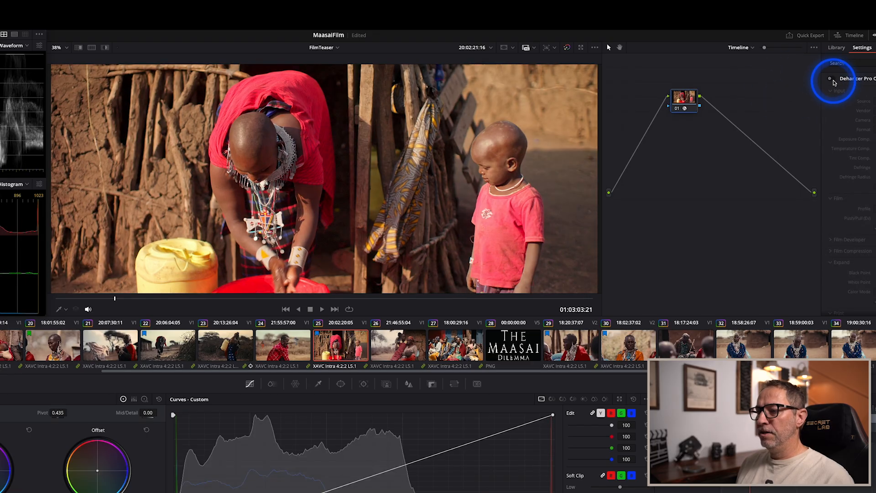
pyautogui.click(833, 80)
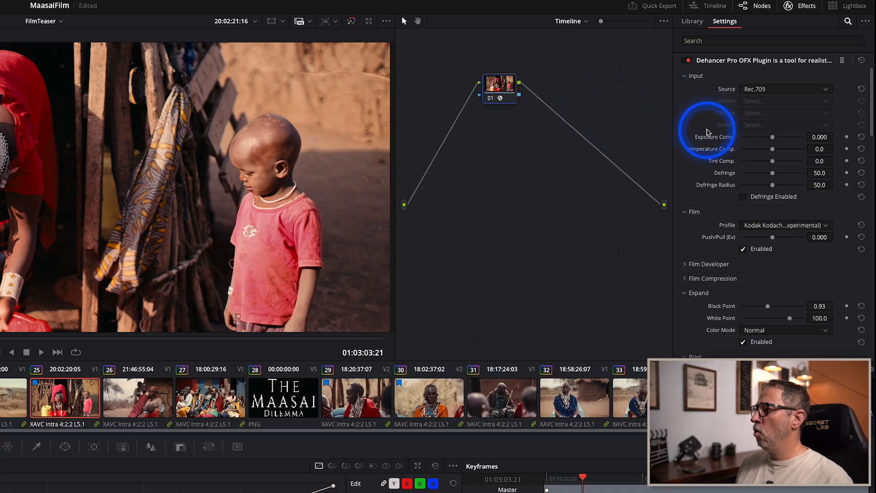
pyautogui.scroll(-1, 703, 138)
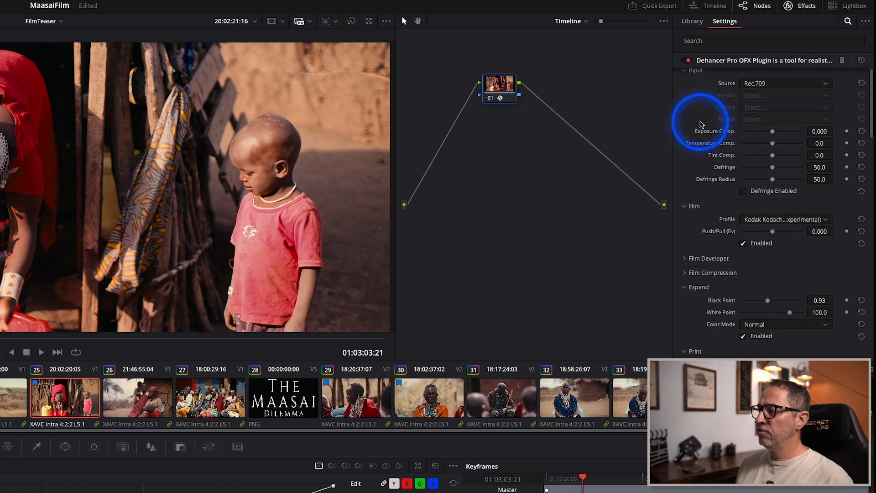
# - Collapse Dehancer's Input settings and browse the available film profiles without changing the selection
pyautogui.scroll(1, 698, 126)
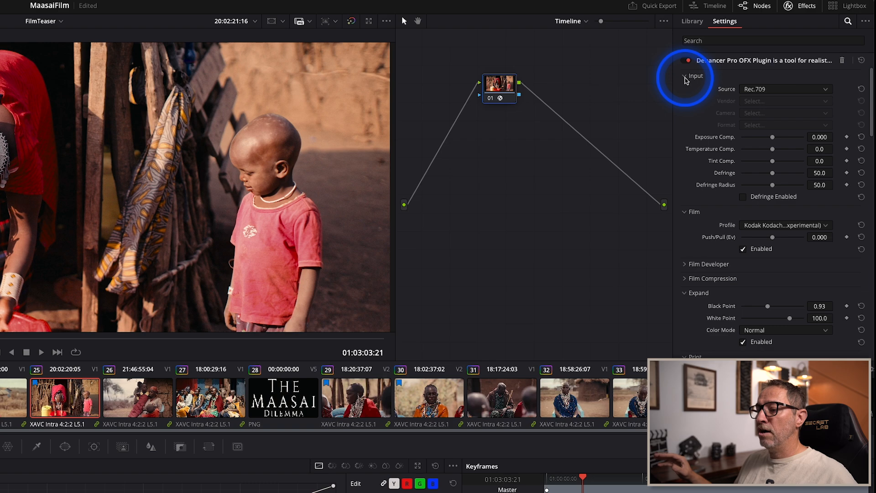
pyautogui.click(687, 77)
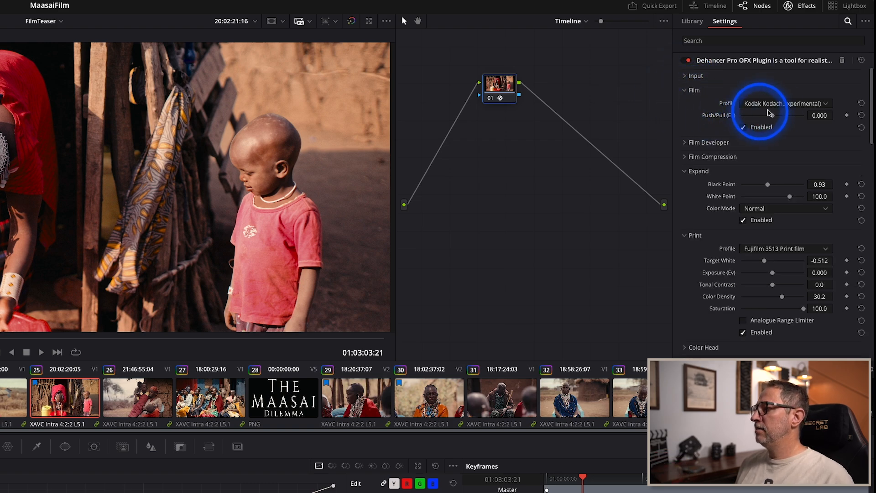
pyautogui.click(819, 105)
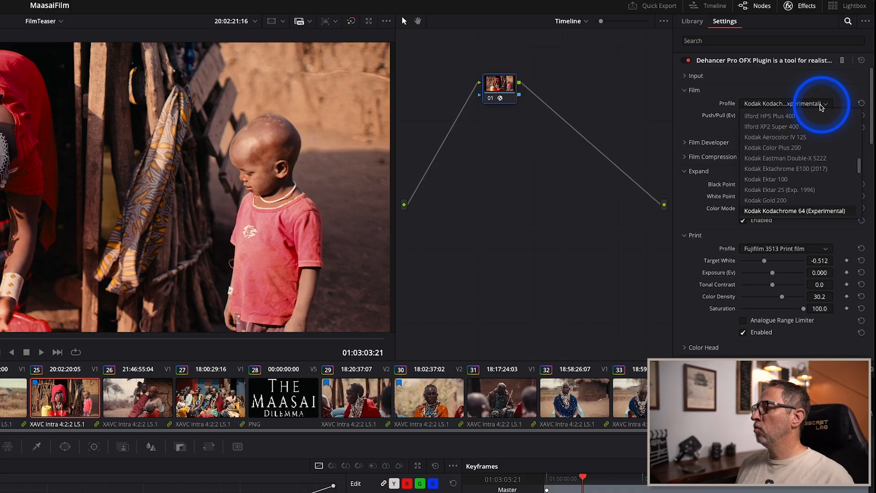
pyautogui.scroll(-5, 814, 161)
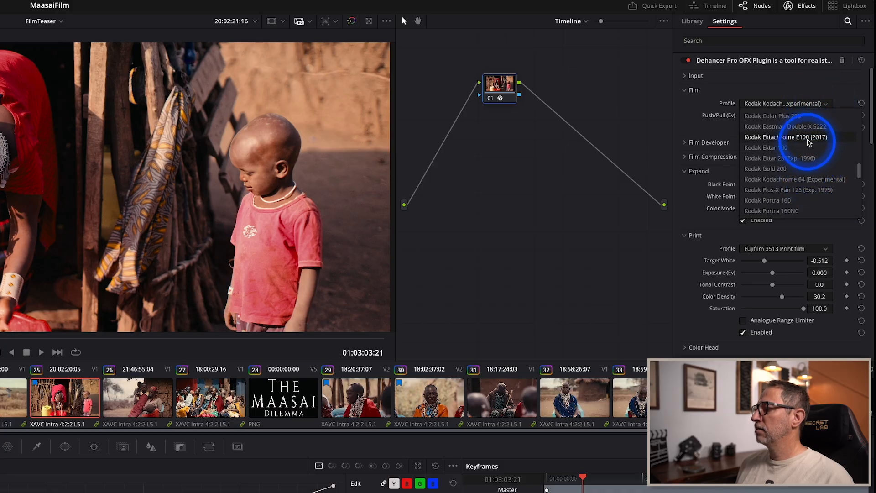
pyautogui.scroll(-10, 811, 166)
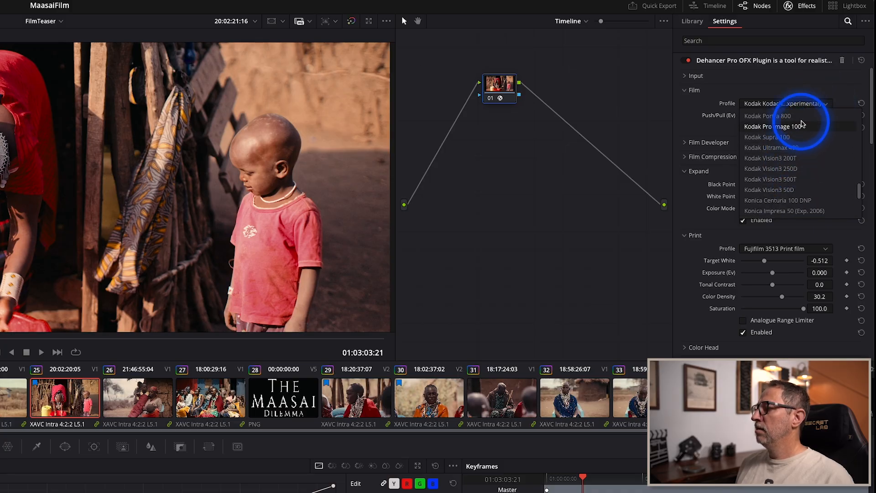
pyautogui.scroll(15, 798, 173)
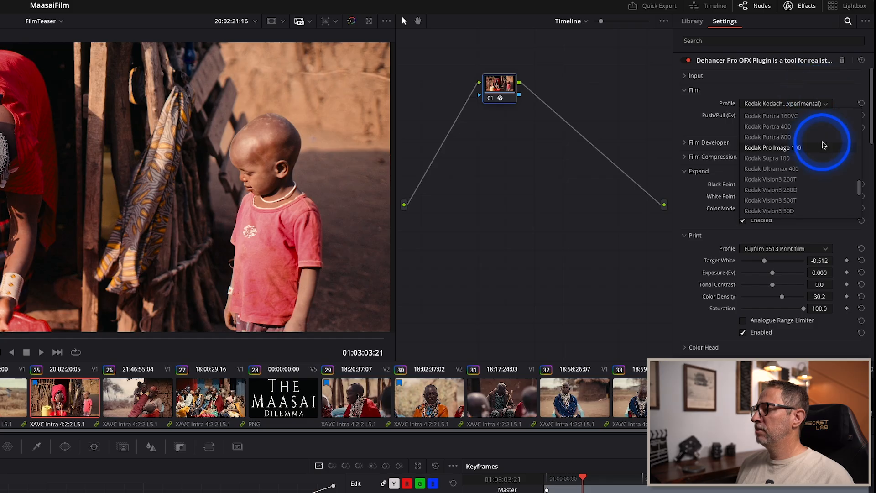
pyautogui.click(698, 78)
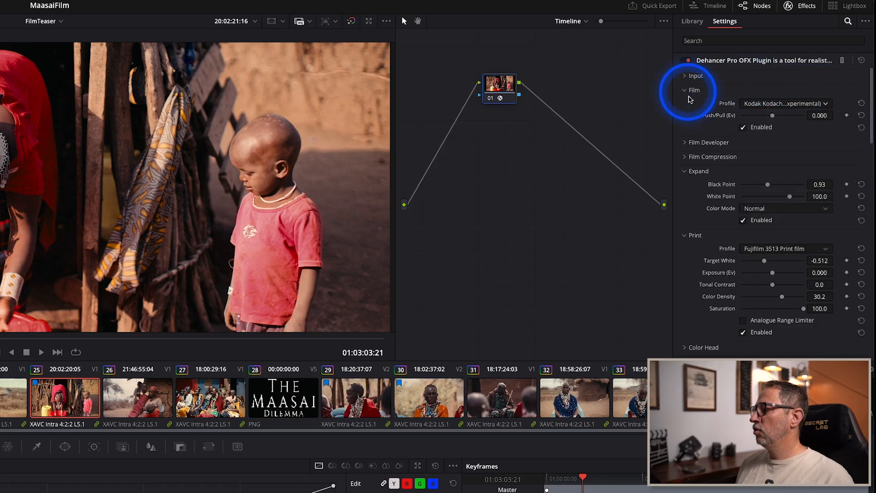
# - Try the Kodak Portra 160 film profile and return to Kodak Kodachrome 64 (Experimental)
pyautogui.click(821, 106)
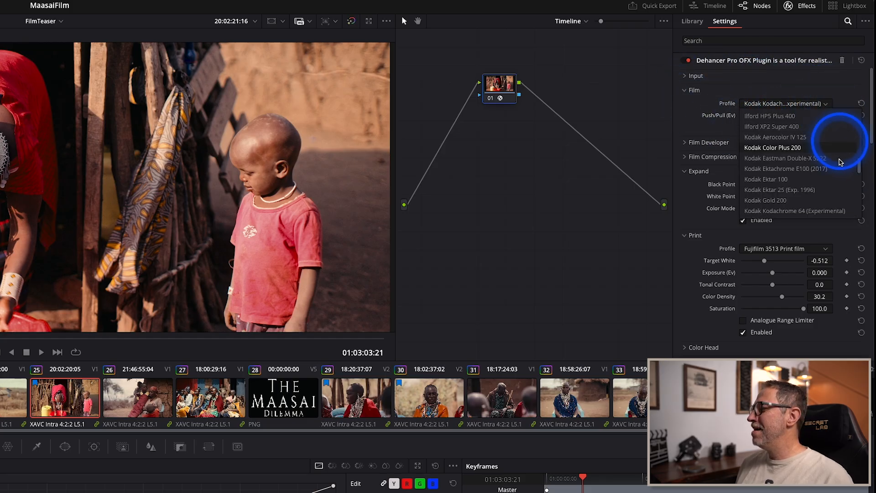
pyautogui.scroll(-8, 817, 206)
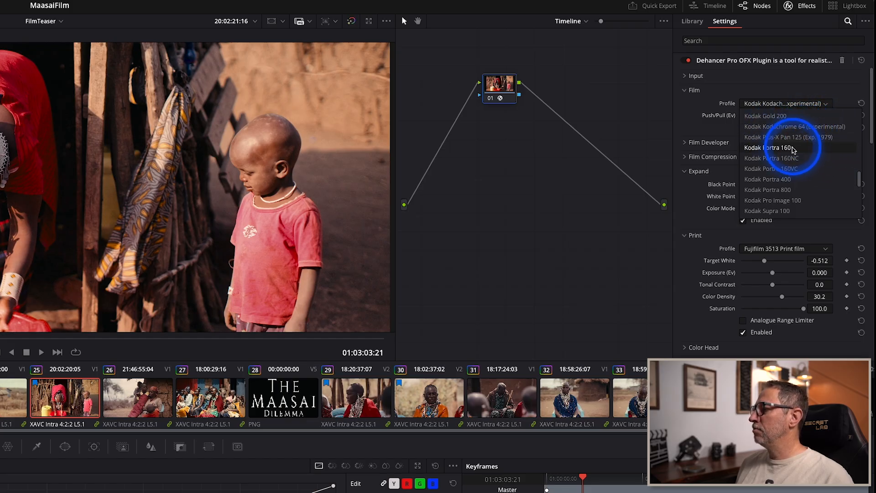
pyautogui.click(788, 150)
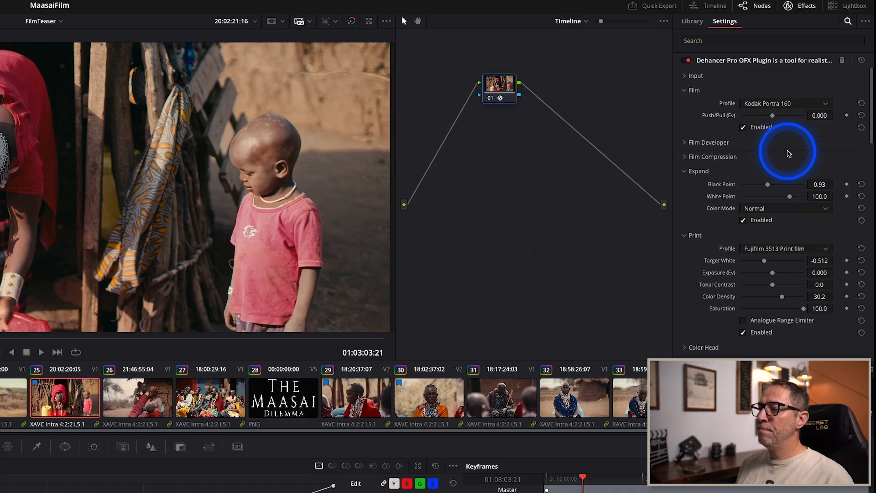
pyautogui.click(821, 108)
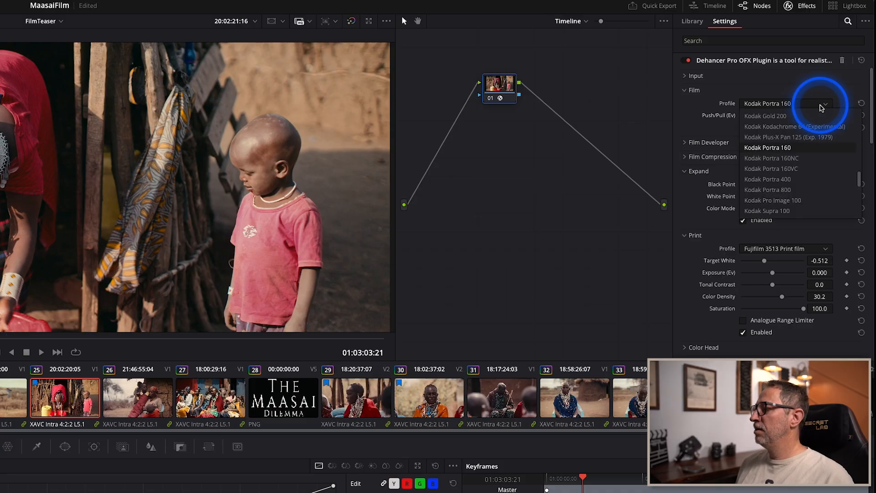
pyautogui.click(807, 131)
# - Try the Kodak Portra 800 film profile and restore Kodak Kodachrome 64 (Experimental)
pyautogui.click(824, 105)
pyautogui.click(788, 187)
pyautogui.click(826, 107)
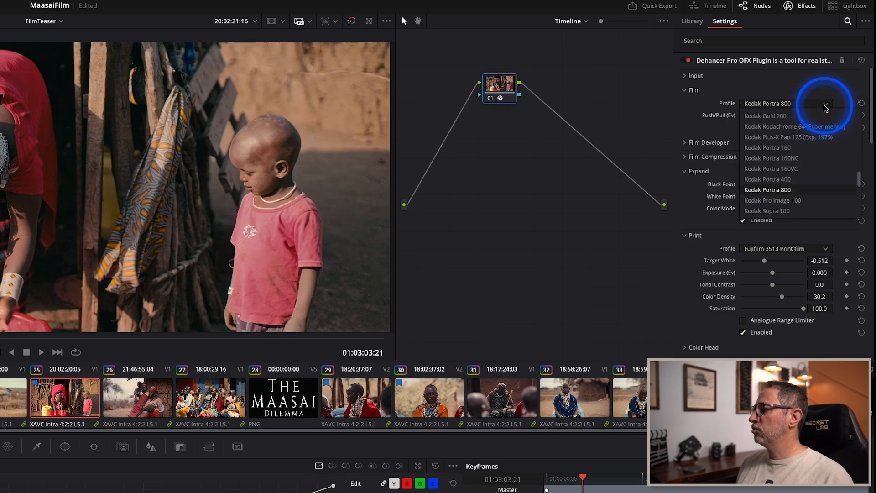
pyautogui.click(794, 128)
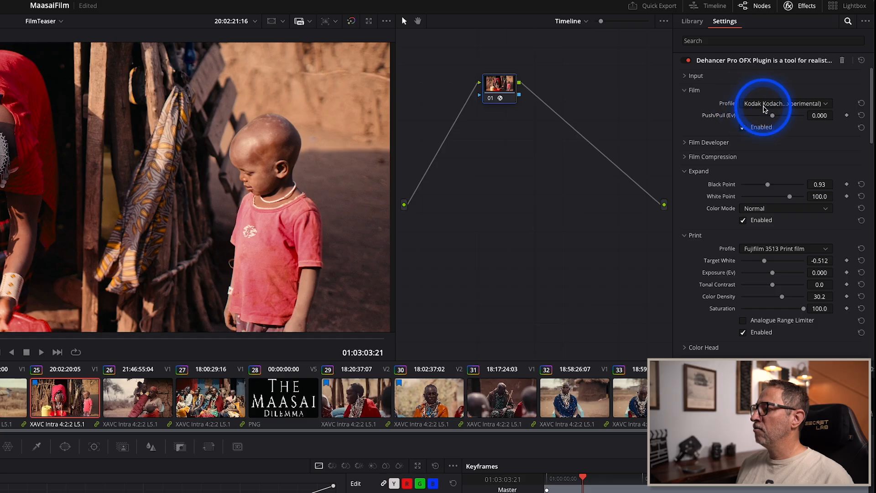
# - Collapse the Film settings and expand Film Developer to examine its contrast and color adjustments
pyautogui.click(690, 90)
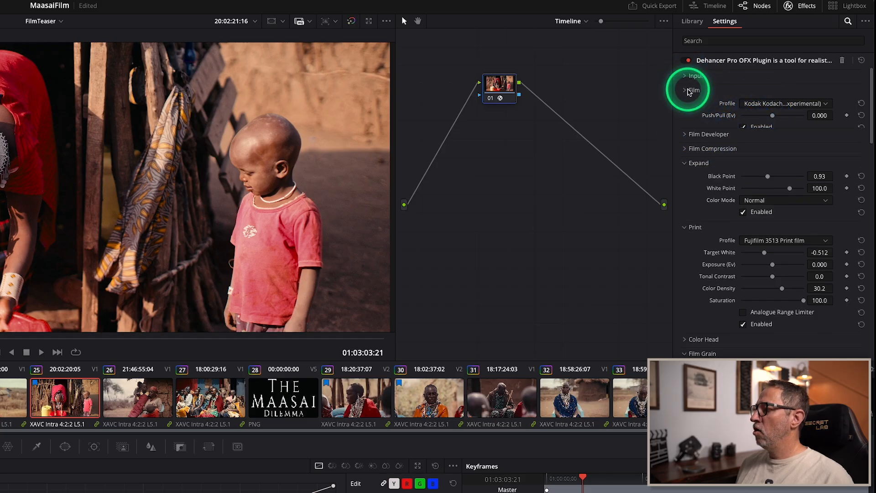
pyautogui.click(688, 107)
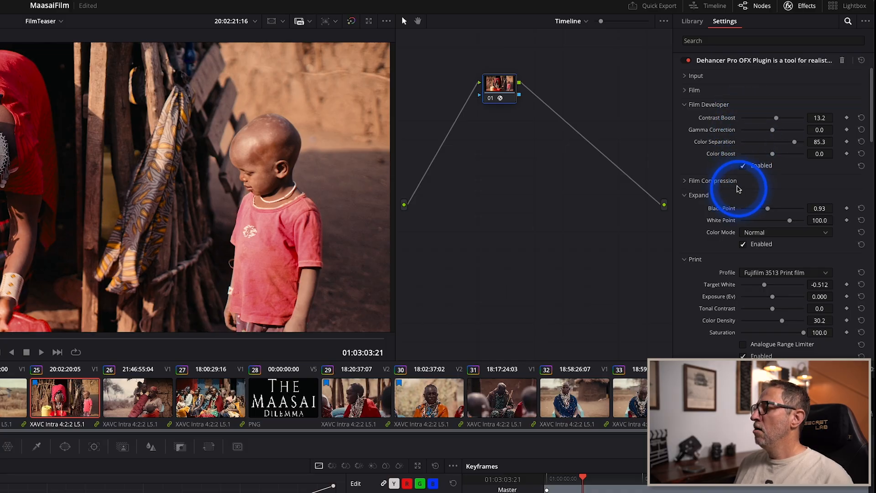
pyautogui.scroll(-1, 713, 235)
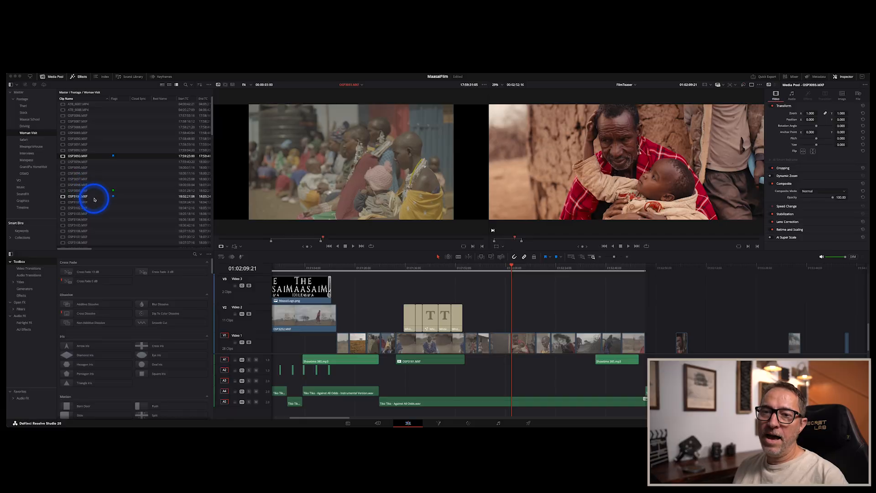
# - Place only the video of OSP3100.MXF in the empty stretch of Video 1 and park the playhead on it
pyautogui.doubleClick(94, 199)
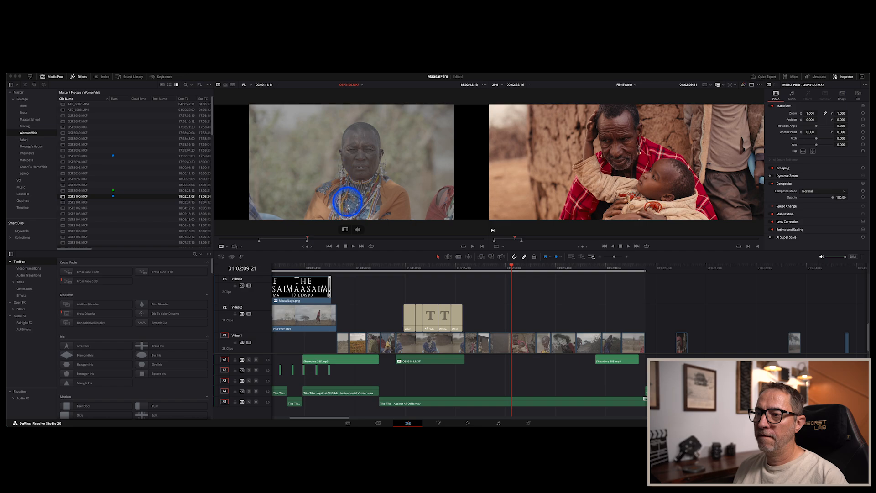
pyautogui.moveTo(344, 229); pyautogui.dragTo(703, 343)
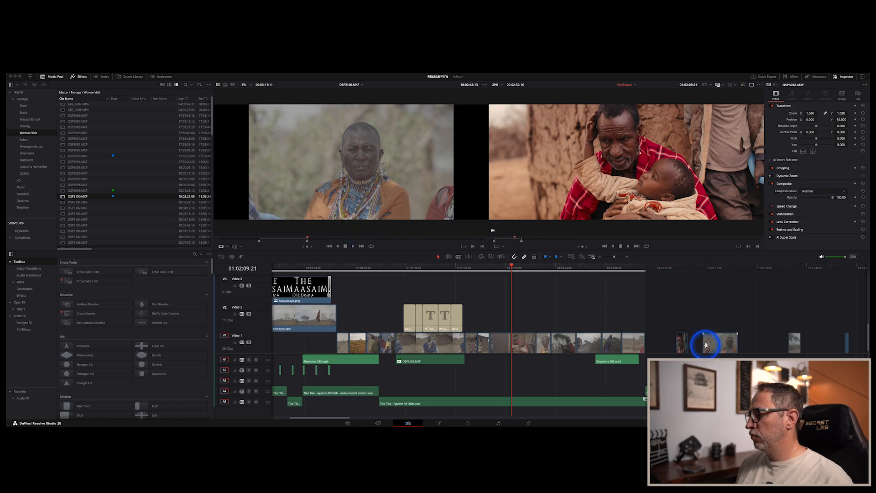
pyautogui.click(719, 269)
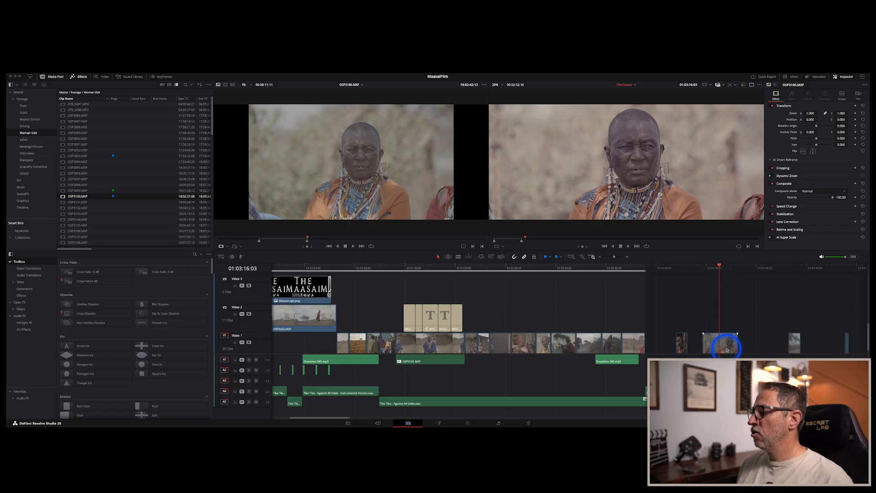
# - Open the added clip on the Color page and show the Timeline-level Dehancer Pro node's settings
pyautogui.click(468, 423)
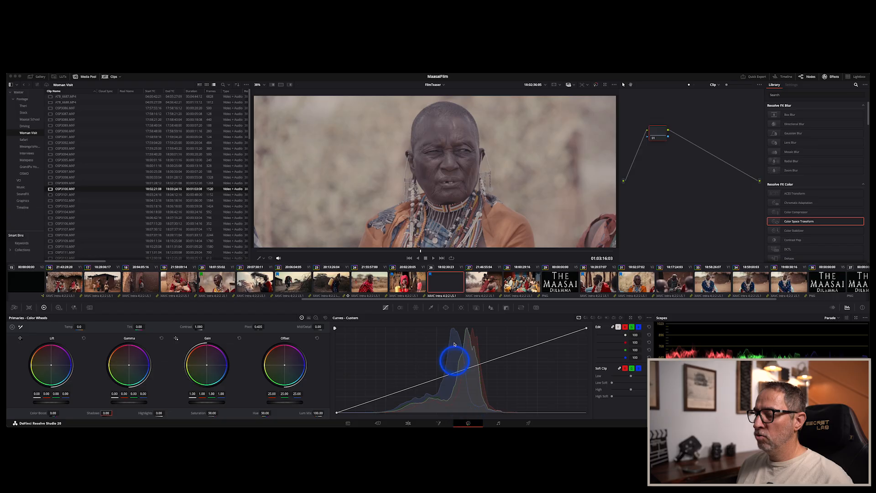
pyautogui.click(719, 85)
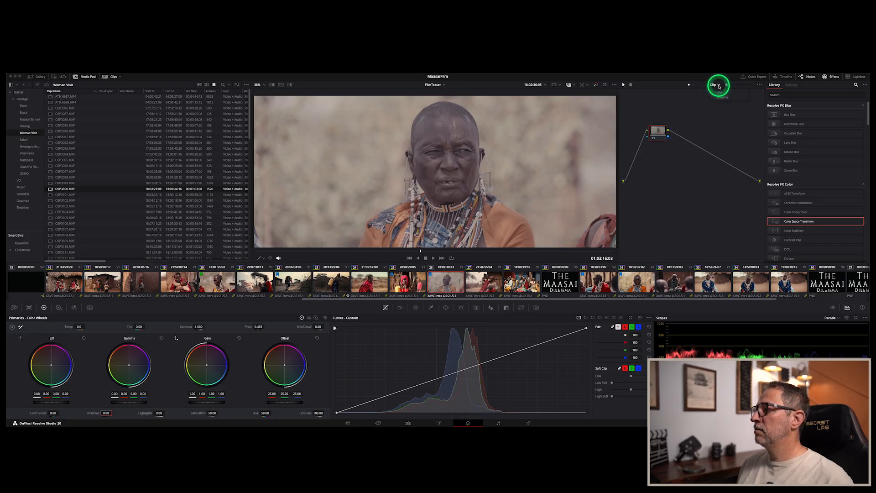
pyautogui.click(721, 97)
pyautogui.click(674, 119)
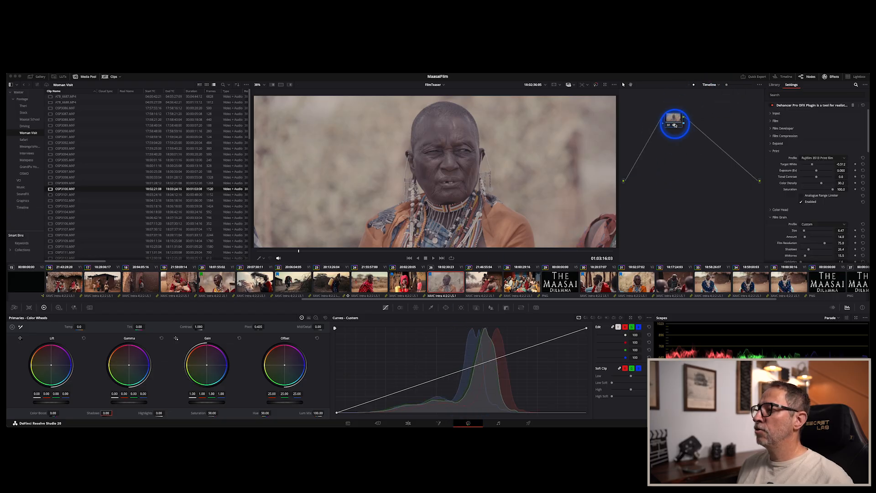
# - Compare the ungrouped clip with Dehancer Pro off and on, leave it on, and check the available node graph levels
pyautogui.click(772, 107)
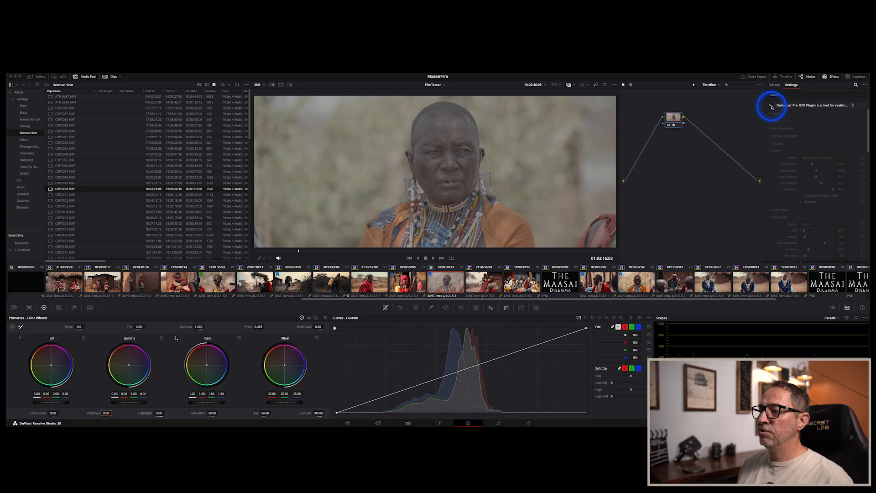
pyautogui.click(772, 106)
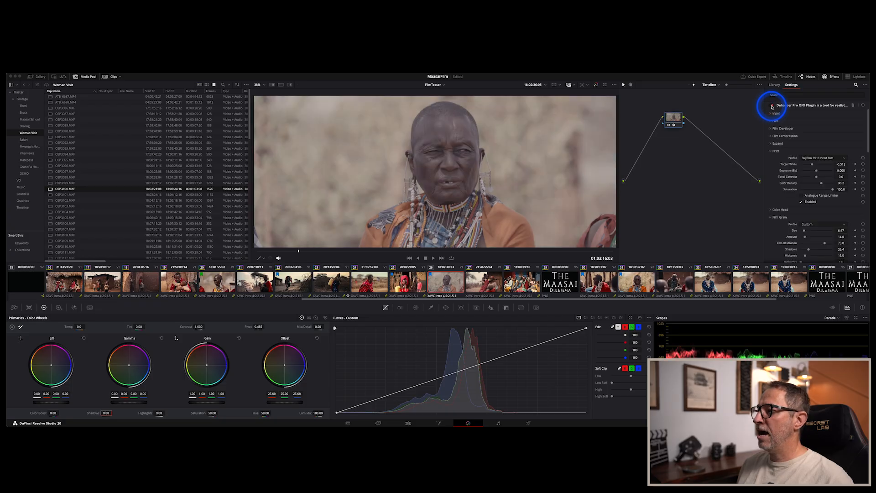
pyautogui.click(772, 107)
pyautogui.click(772, 106)
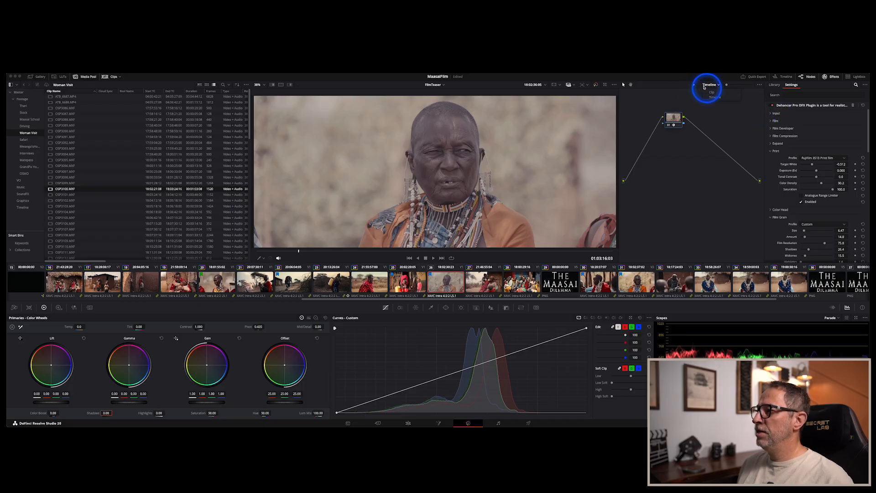
pyautogui.click(682, 162)
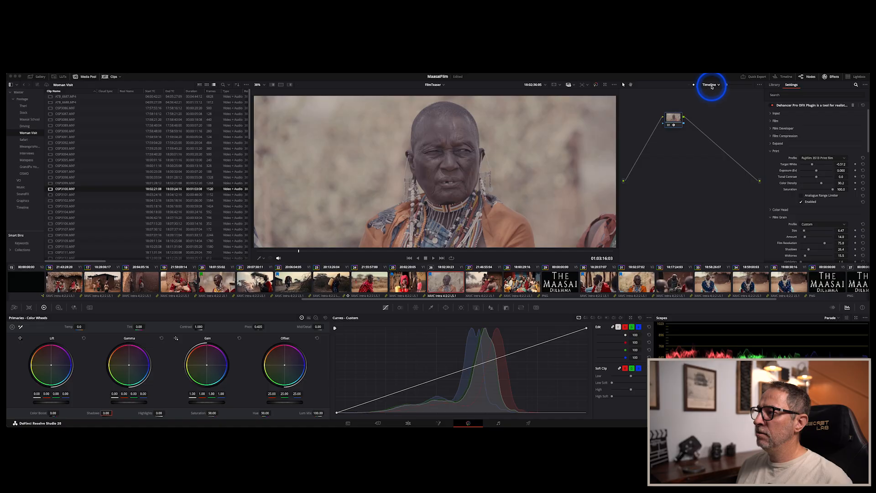
# - Switch the node graph back to Clip and assign the added clip to the Sony group
pyautogui.rightClick(449, 286)
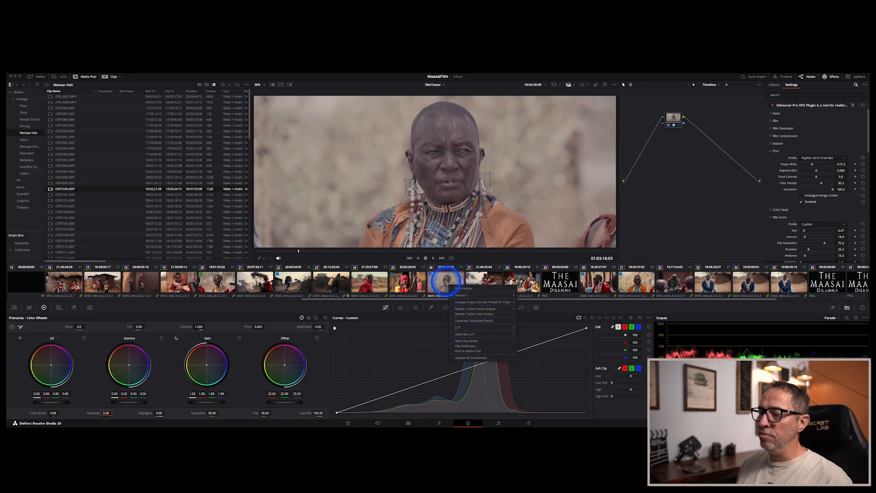
pyautogui.click(718, 86)
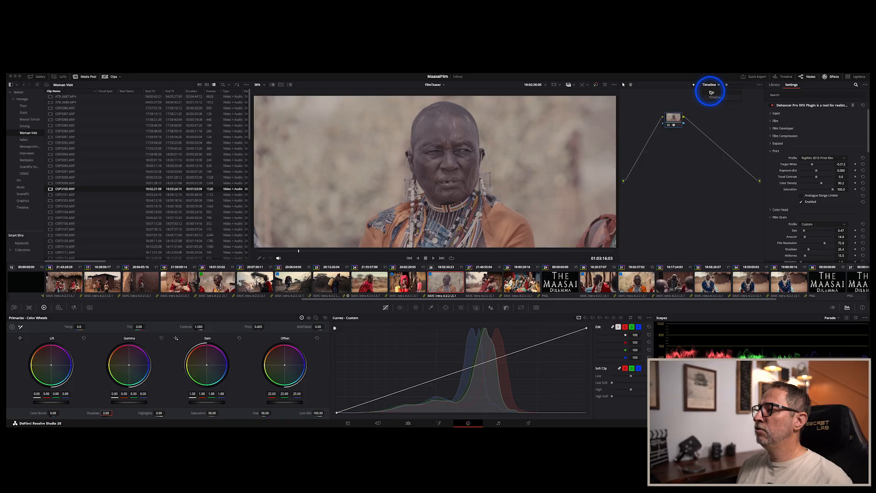
pyautogui.click(711, 93)
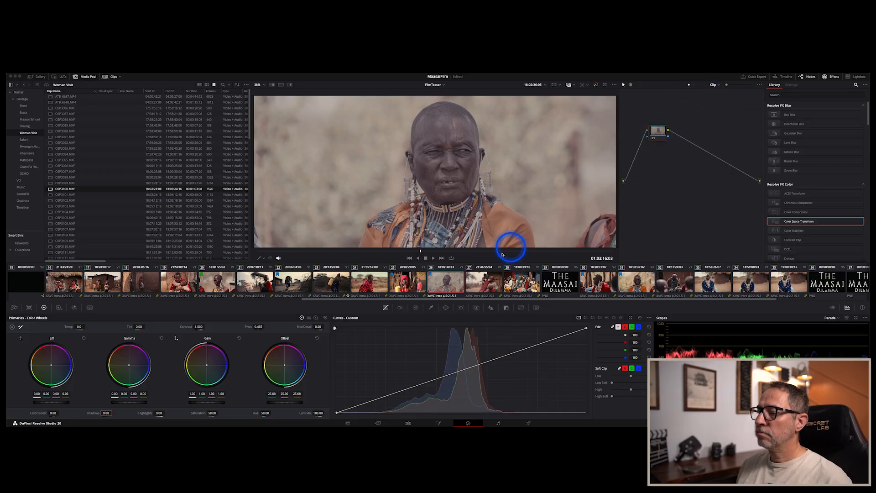
pyautogui.rightClick(446, 284)
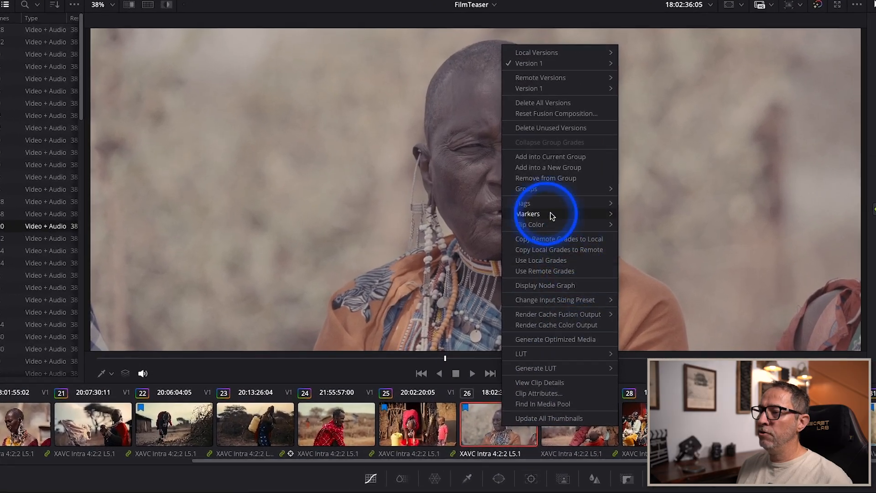
pyautogui.moveTo(543, 189)
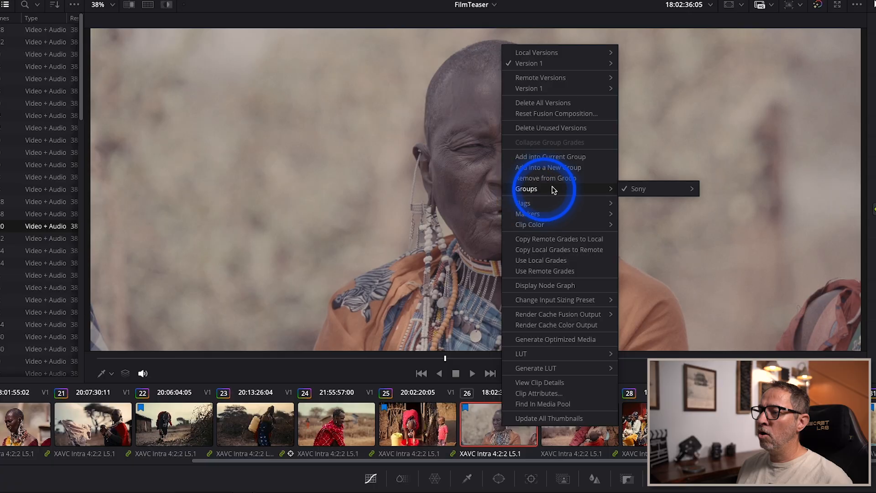
pyautogui.moveTo(652, 189)
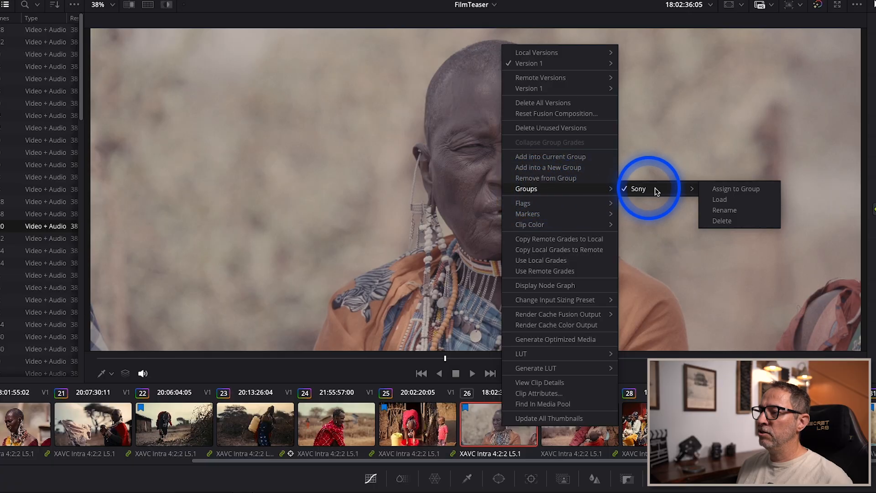
pyautogui.click(719, 191)
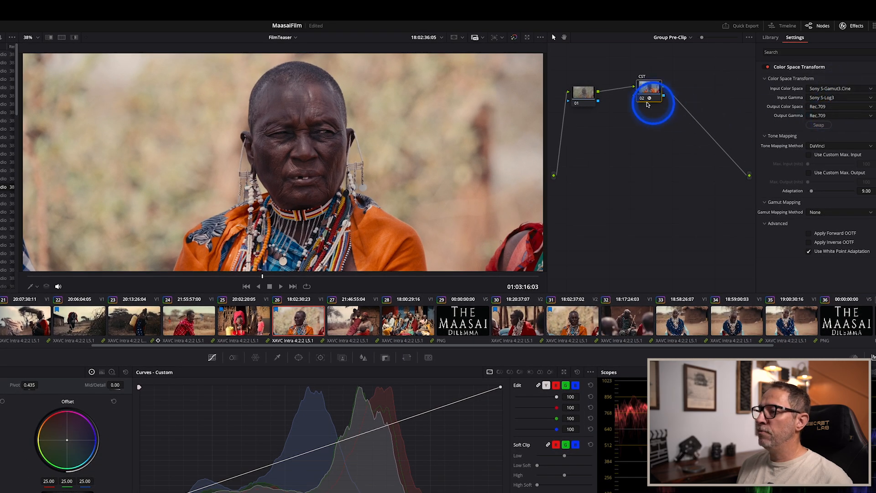
# - Switch the node graph to Timeline and compare the grouped clip with Dehancer Pro off and on, leaving it on
pyautogui.click(688, 38)
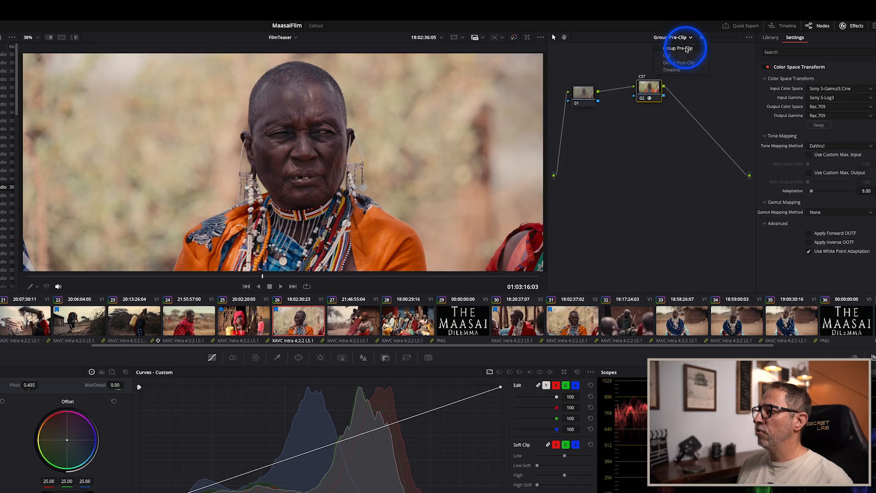
pyautogui.click(679, 69)
pyautogui.click(765, 68)
pyautogui.click(765, 69)
pyautogui.click(766, 68)
pyautogui.click(766, 68)
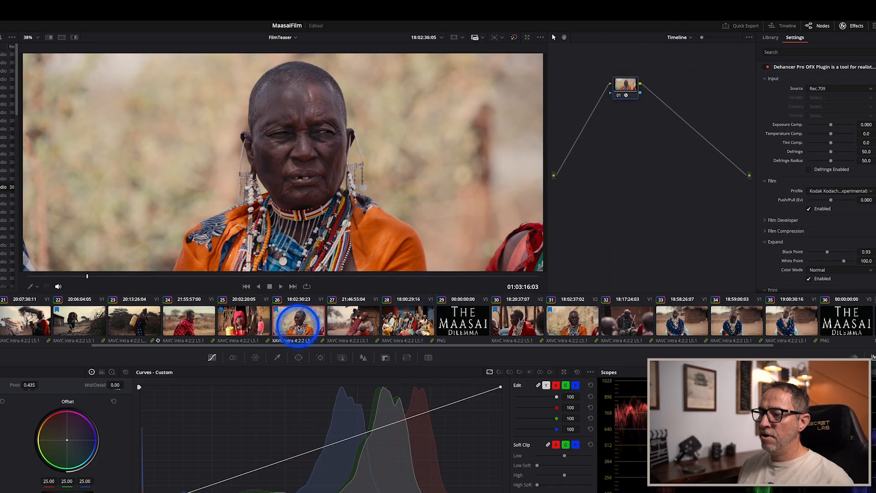
# - Compare the look of the man in the red shawl (clip 24) with the woman in orange (clip 26), ending on clip 26
pyautogui.click(187, 319)
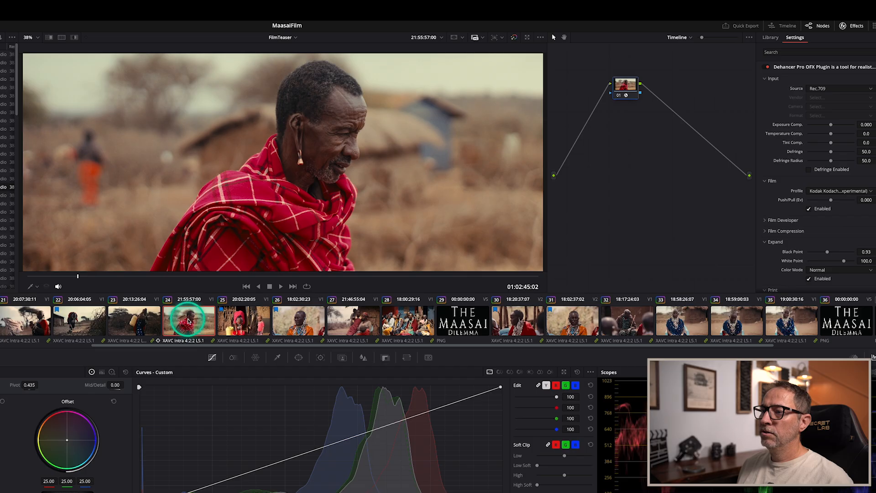
pyautogui.click(300, 319)
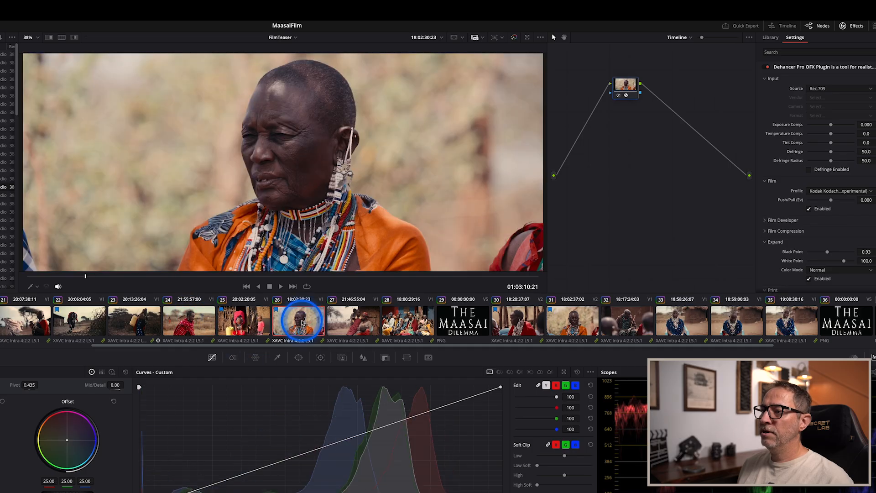
pyautogui.click(194, 326)
pyautogui.click(291, 320)
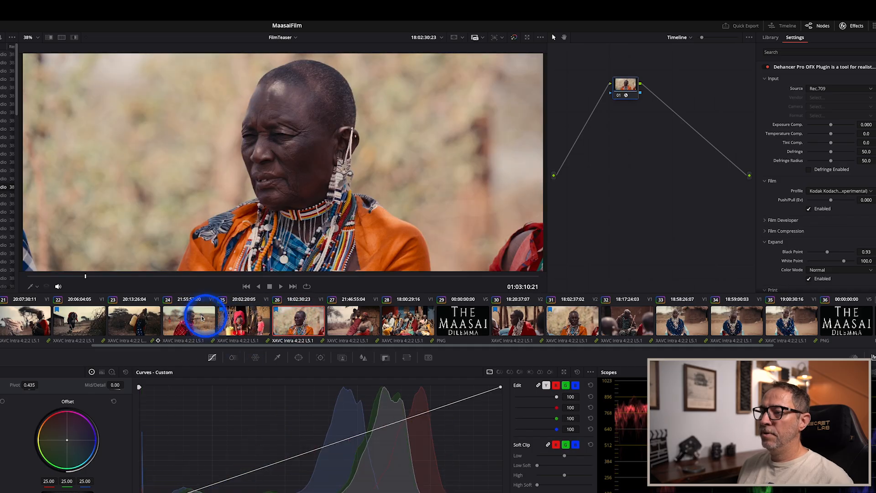
pyautogui.click(194, 329)
pyautogui.click(299, 322)
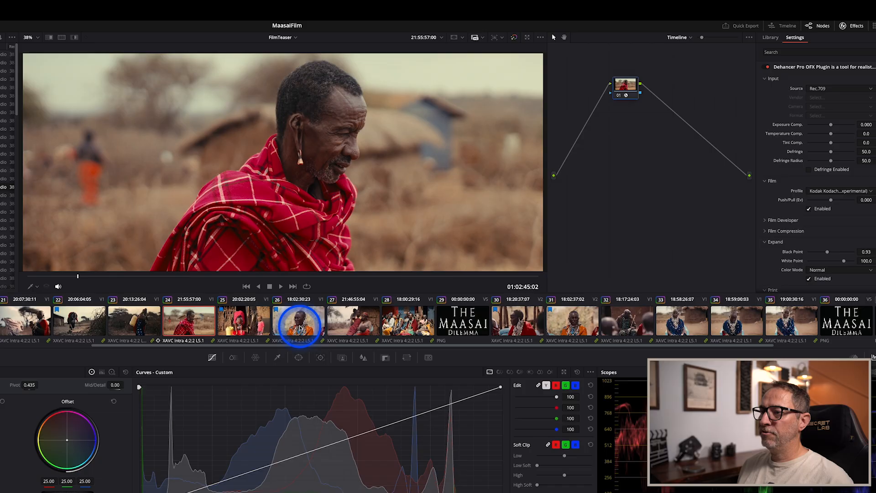
pyautogui.click(195, 319)
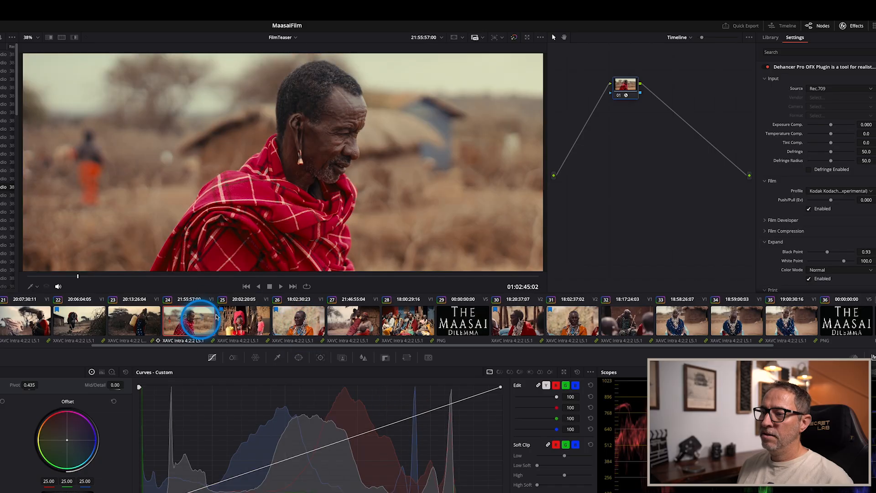
pyautogui.click(301, 320)
pyautogui.click(196, 319)
pyautogui.click(298, 321)
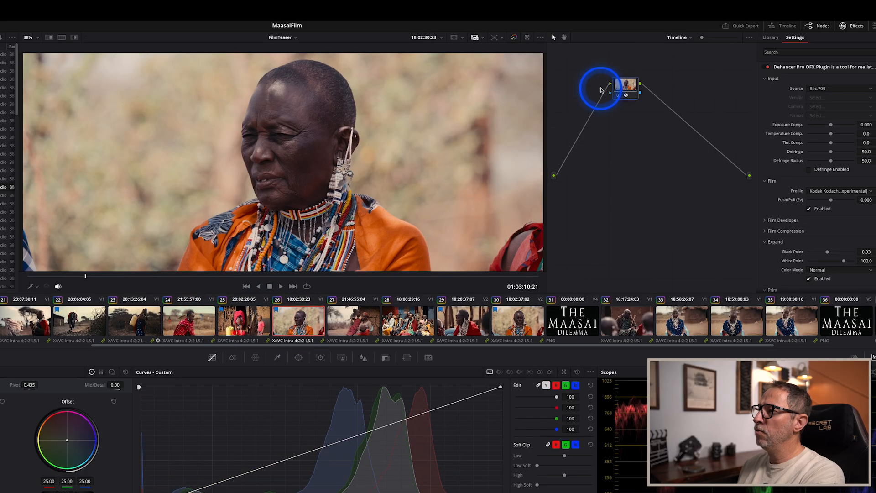
# - Switch the node graph from Timeline to Clip for the woman's clip and check it against clip 24 again
pyautogui.click(619, 90)
pyautogui.click(689, 38)
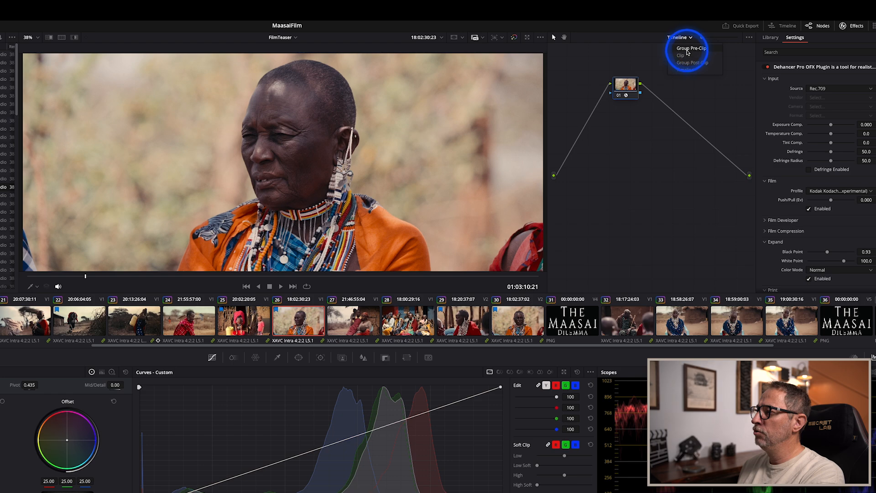
pyautogui.click(685, 54)
pyautogui.moveTo(604, 102); pyautogui.dragTo(612, 74)
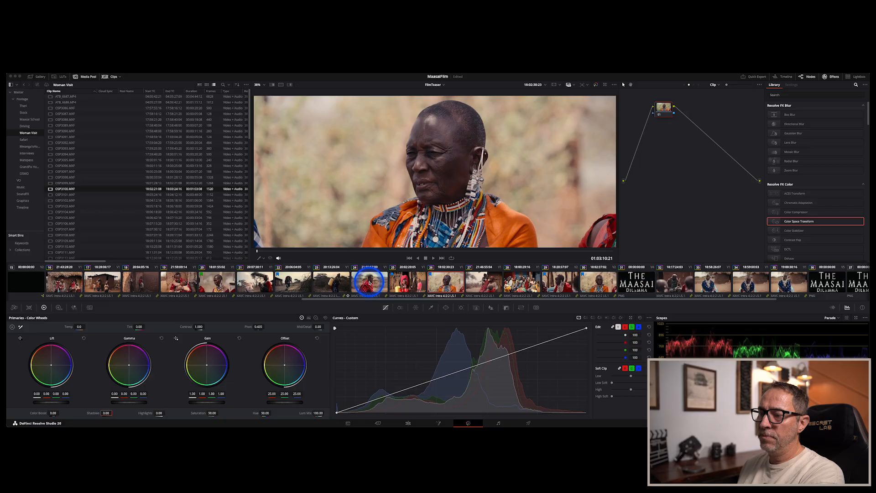
pyautogui.click(370, 283)
pyautogui.click(445, 282)
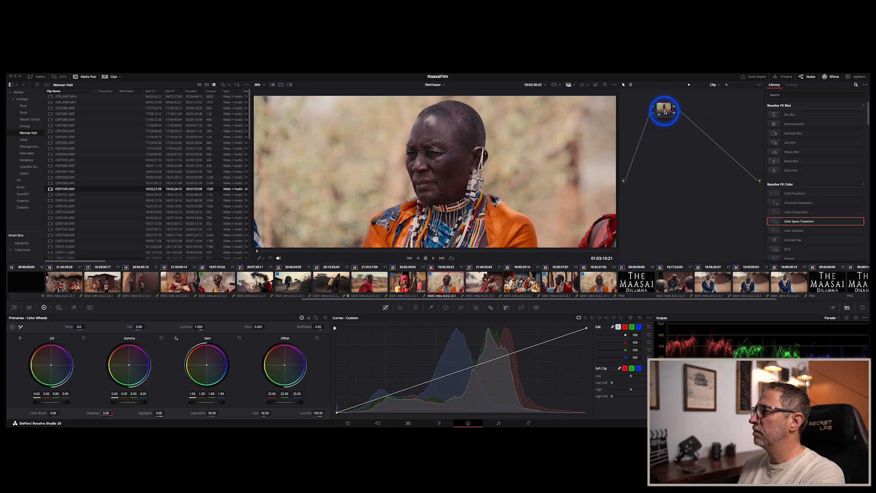
# - On the Edit page, scale the woman's clip up to a zoom of about 1.155 and reframe it with X position 130
pyautogui.click(408, 423)
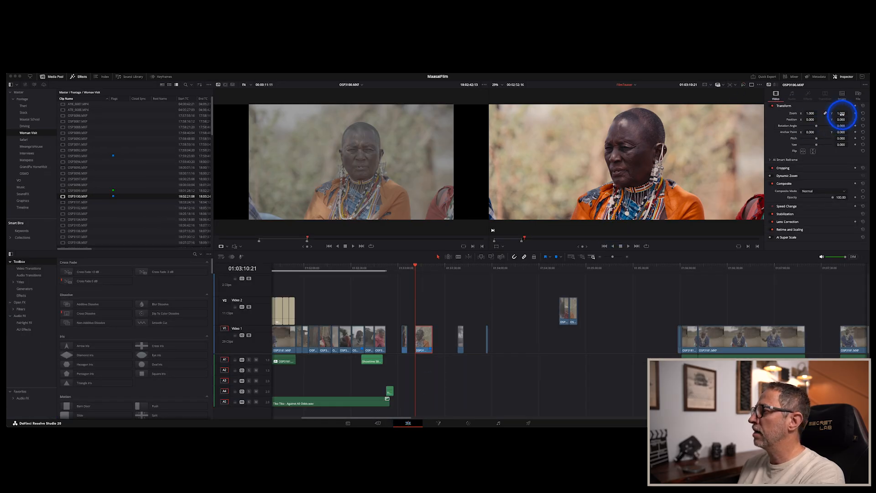
pyautogui.moveTo(840, 113); pyautogui.dragTo(823, 124)
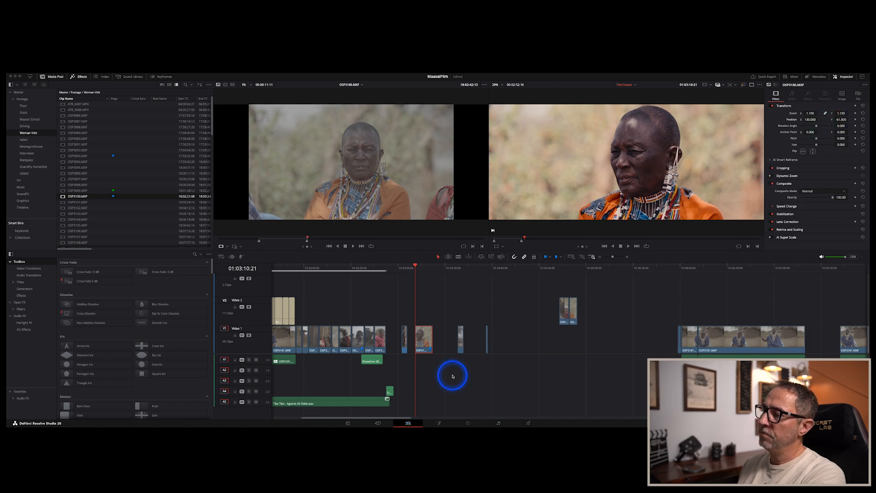
# - On the Color page, set the woman's clip to Lift -0.03, Gamma 0.05 and Gain 1.02 with the primary color wheels
pyautogui.click(469, 422)
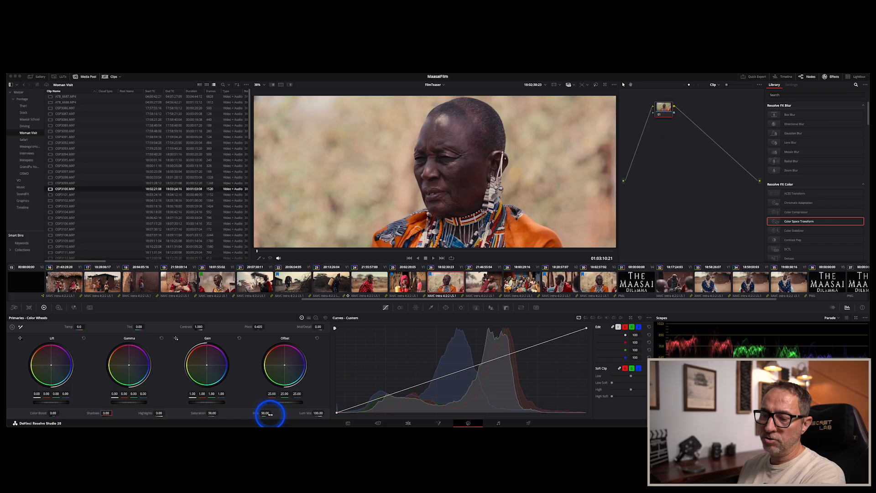
pyautogui.click(127, 401)
pyautogui.moveTo(141, 402); pyautogui.dragTo(184, 405)
pyautogui.moveTo(50, 402)
pyautogui.mouseDown()
pyautogui.moveTo(17, 404)
pyautogui.moveTo(63, 403)
pyautogui.mouseUp()
pyautogui.click(211, 398)
pyautogui.moveTo(208, 402); pyautogui.dragTo(218, 413)
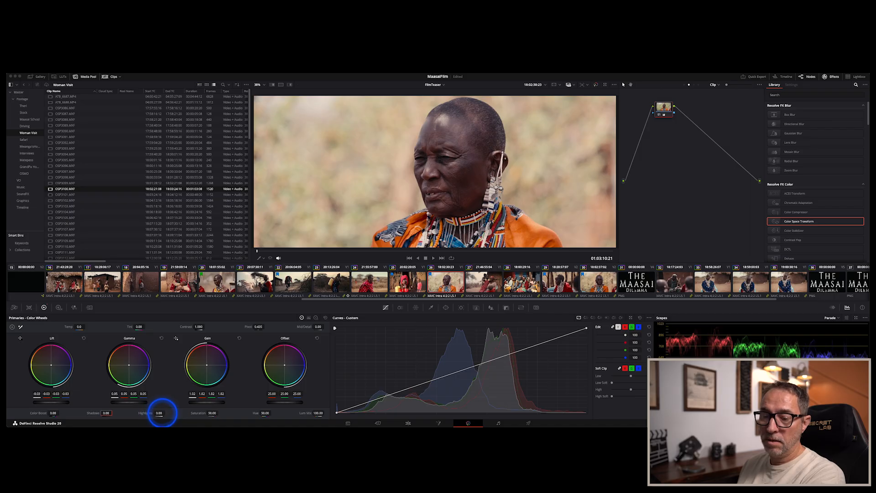
# - Lower the woman's clip's highlights to about -19 and its saturation to about 46, then compare it with clips 25 and 24
pyautogui.moveTo(156, 413); pyautogui.dragTo(161, 413)
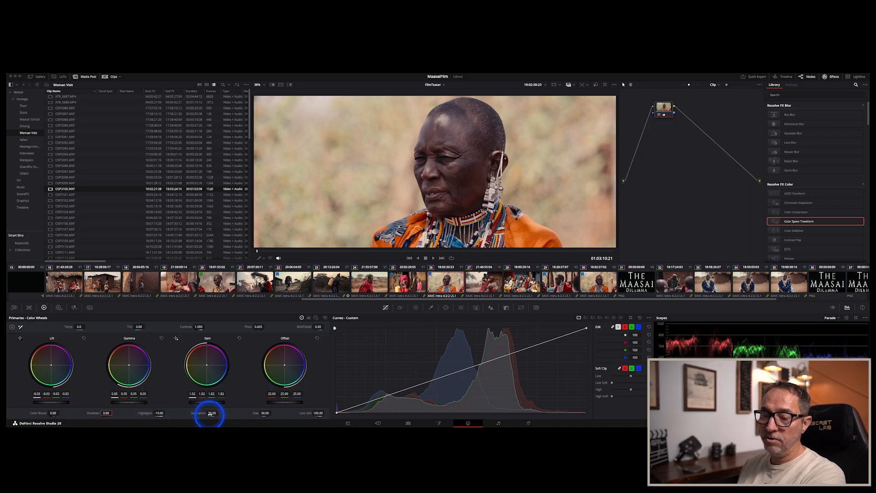
pyautogui.moveTo(211, 413); pyautogui.dragTo(219, 413)
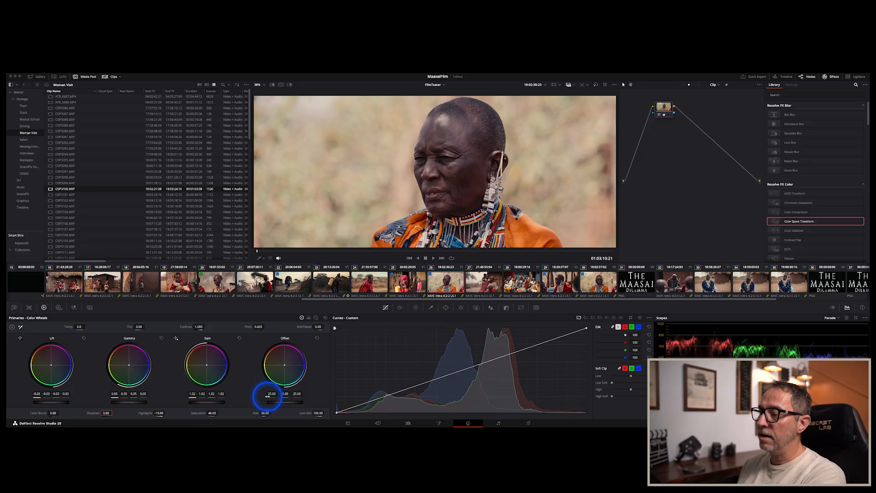
pyautogui.click(402, 280)
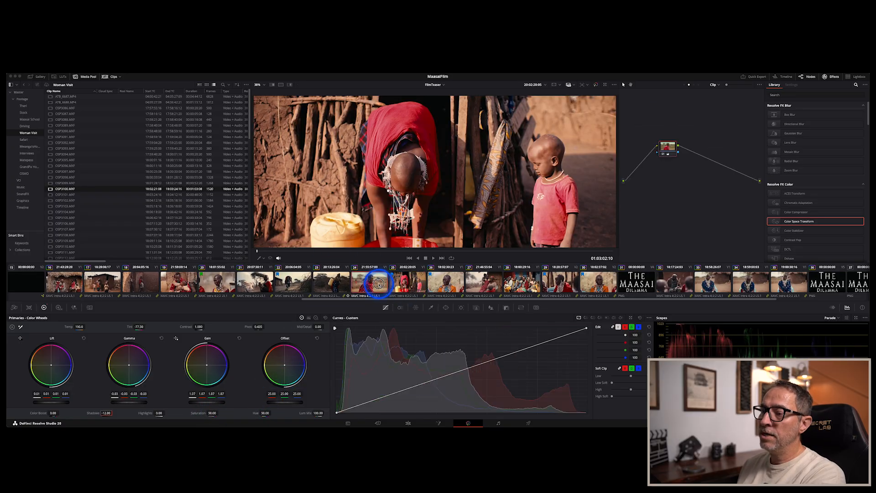
pyautogui.click(378, 280)
pyautogui.click(441, 282)
# - Warm the woman's clip to a temperature of about 560, reduce saturation to about 38 and lower Offset to 21.45
pyautogui.moveTo(79, 327); pyautogui.dragTo(92, 330)
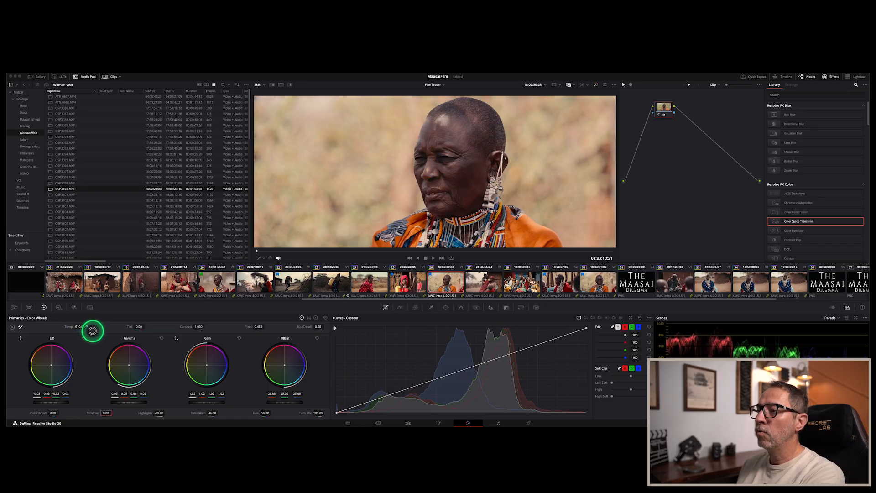
pyautogui.moveTo(93, 330); pyautogui.dragTo(91, 330)
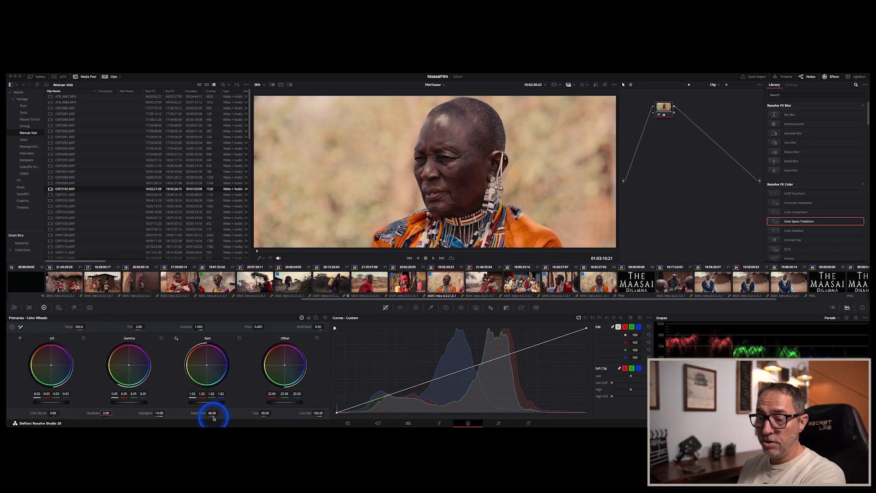
pyautogui.moveTo(211, 414); pyautogui.dragTo(203, 414)
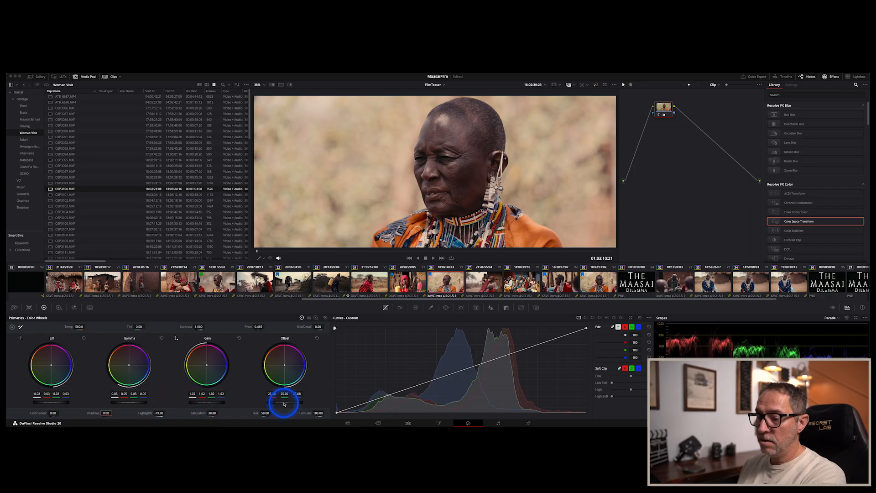
pyautogui.moveTo(276, 403); pyautogui.dragTo(243, 405)
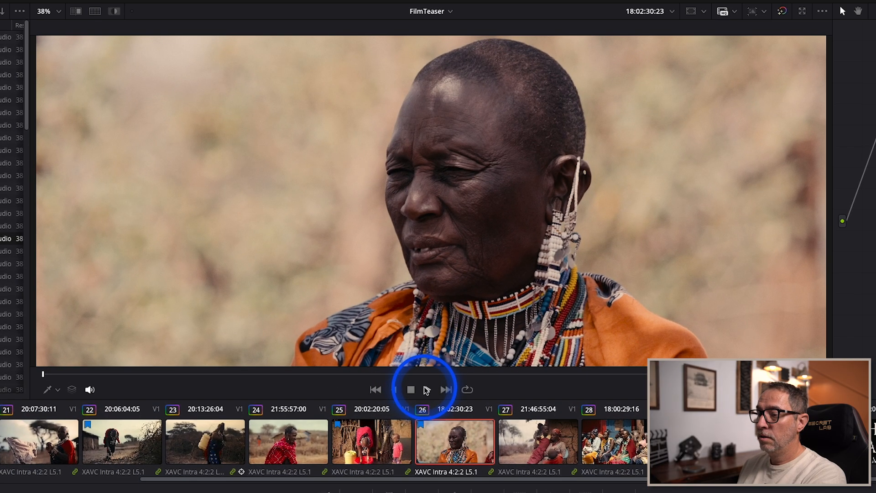
# - Play the woman's graded clip and compare it with clips 25 and 24, returning to clip 26
pyautogui.press('space')
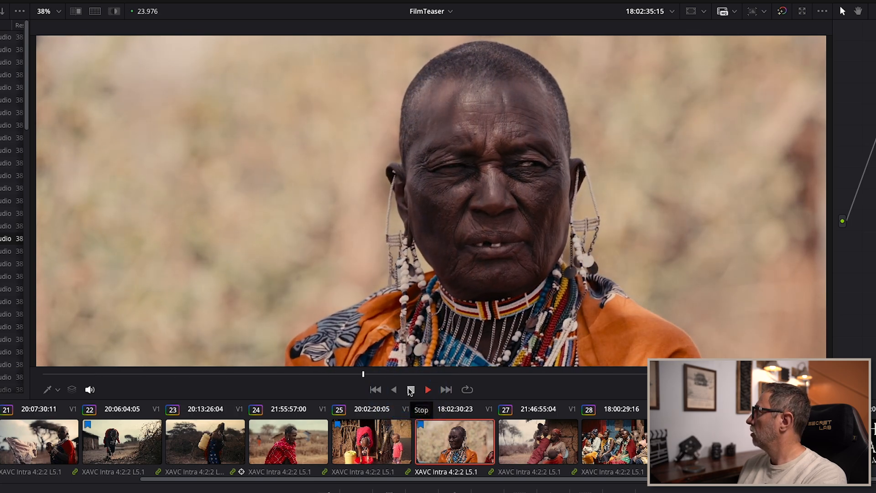
pyautogui.click(410, 389)
pyautogui.click(392, 458)
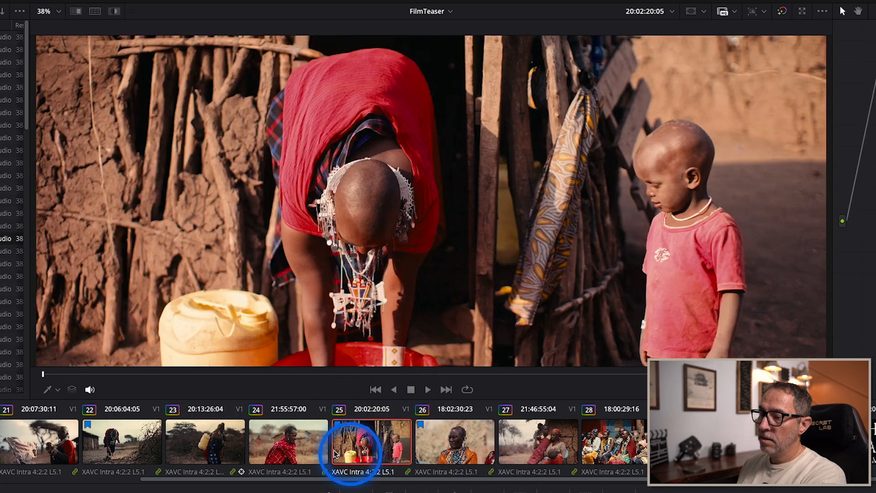
pyautogui.click(273, 444)
pyautogui.click(462, 457)
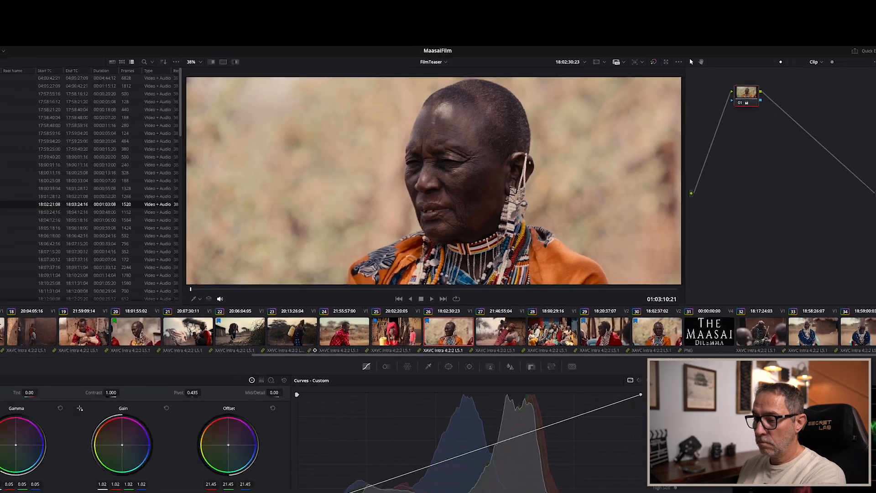
# - On the Edit page, move the woman's clip on Video 1 directly after the preceding footage and play back across the cut
pyautogui.click(408, 423)
pyautogui.click(372, 361)
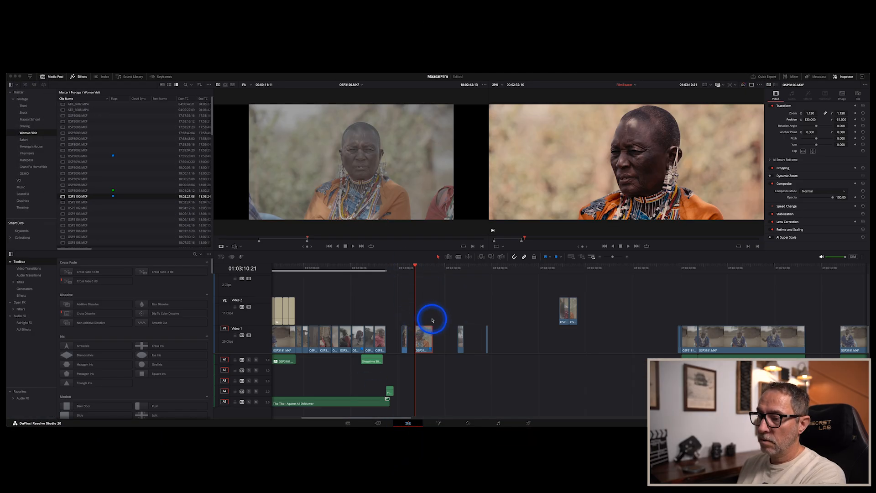
pyautogui.scroll(3, 432, 316)
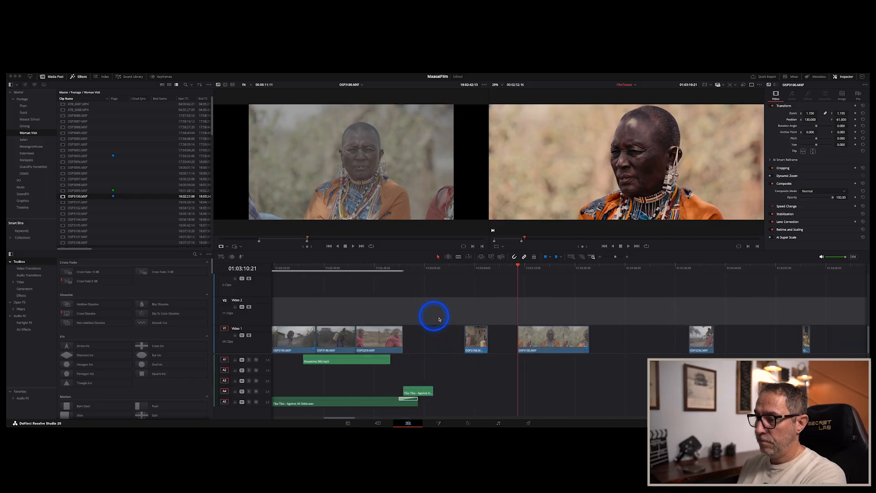
pyautogui.moveTo(587, 336); pyautogui.dragTo(439, 336)
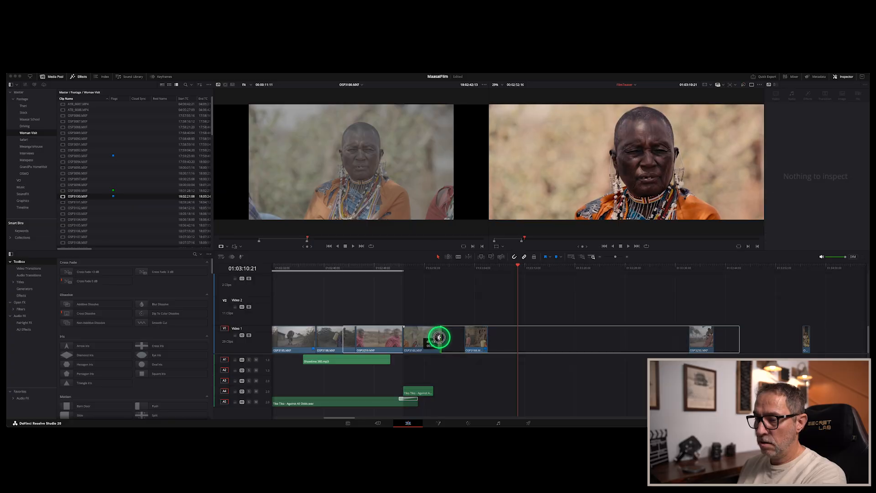
pyautogui.click(387, 268)
pyautogui.press('space')
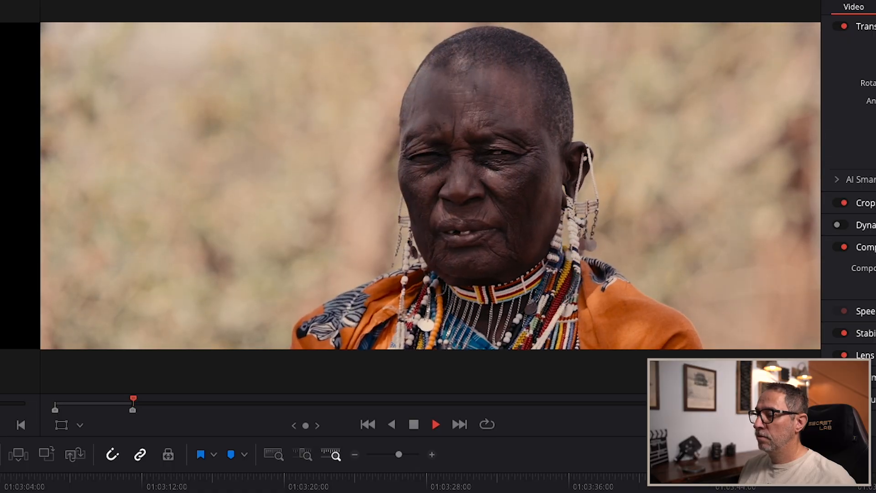
# - Add the video of the Maasai School clip of walking pupils to Video 1 after the woman's clip and park the playhead on it
pyautogui.click(312, 182)
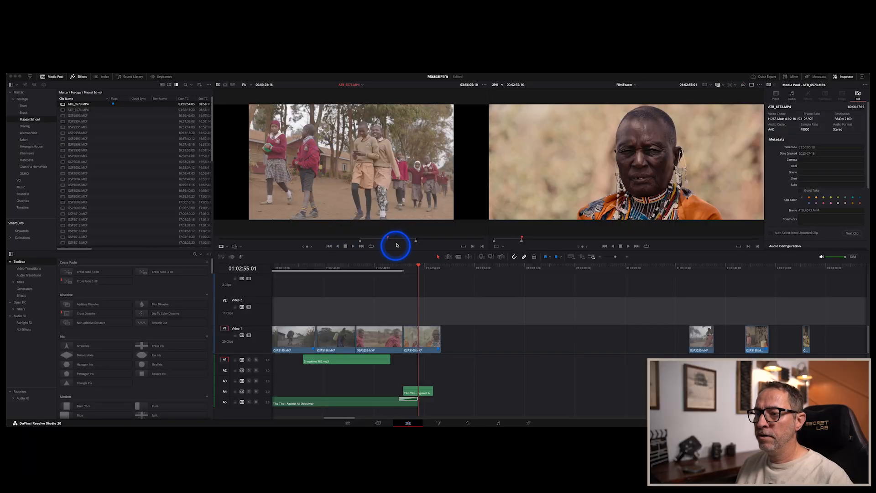
pyautogui.moveTo(389, 237)
pyautogui.mouseDown()
pyautogui.moveTo(370, 237)
pyautogui.moveTo(395, 239)
pyautogui.mouseUp()
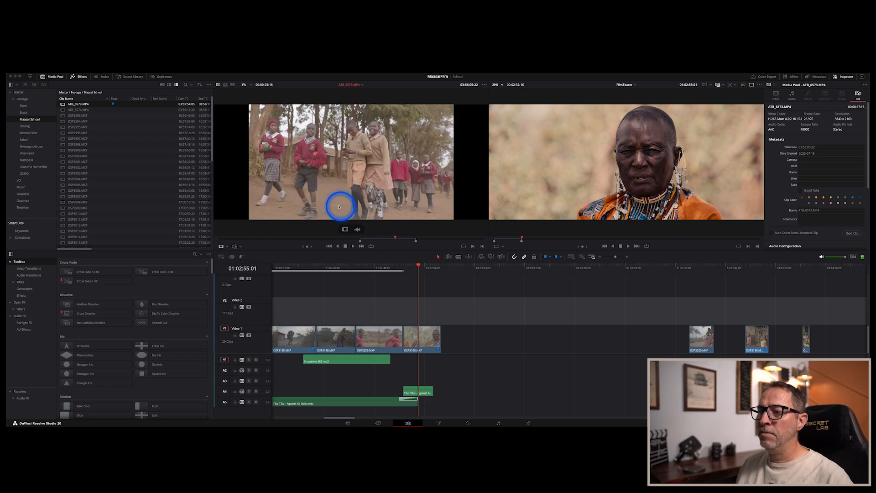
pyautogui.moveTo(346, 229); pyautogui.dragTo(473, 338)
pyautogui.click(475, 268)
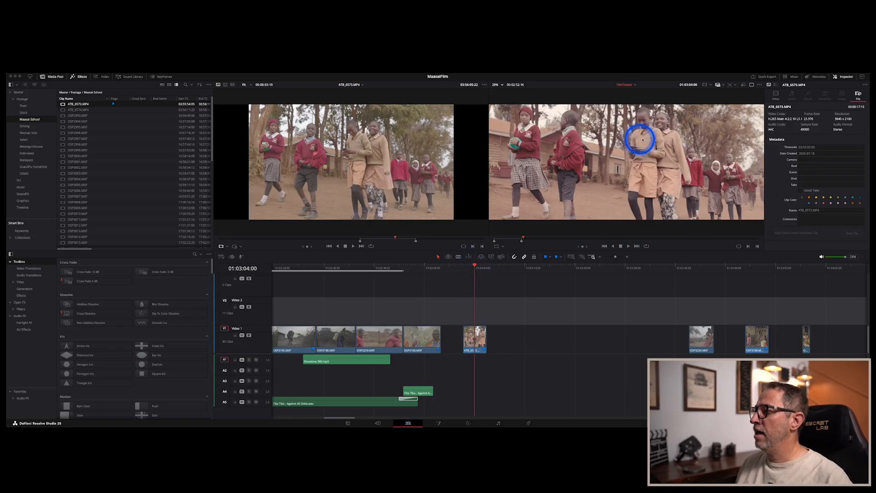
# - Open the school clip on the Color page, turn off the Timeline-level Dehancer Pro effect and return the node graph to Clip
pyautogui.click(477, 338)
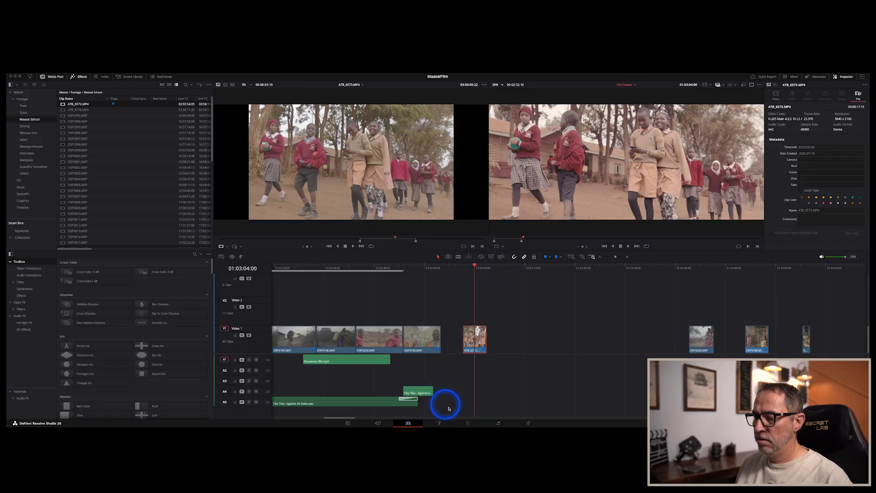
pyautogui.click(469, 423)
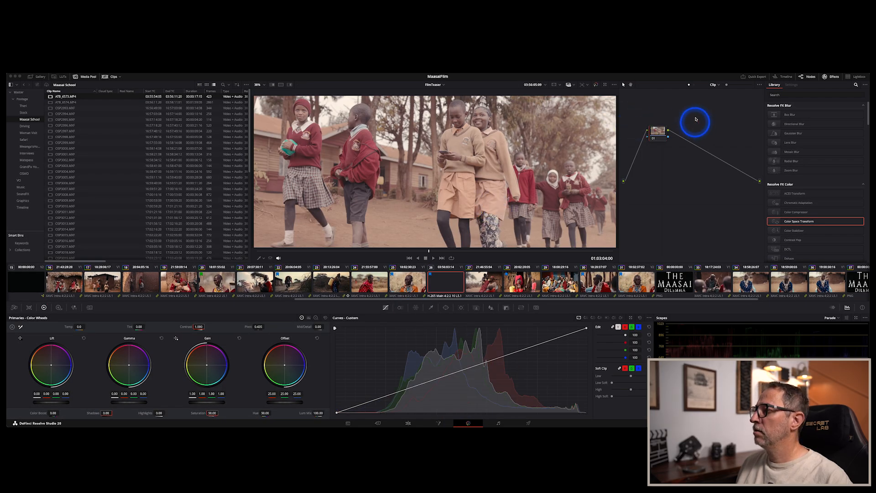
pyautogui.click(721, 95)
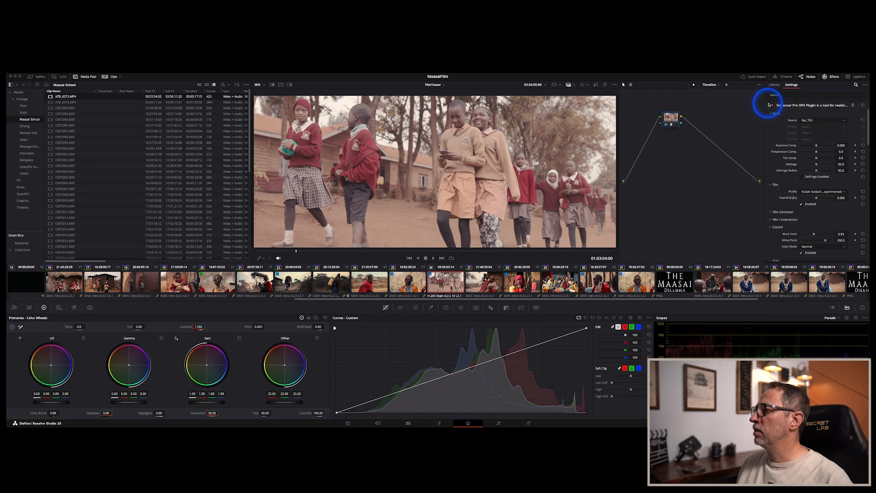
pyautogui.click(771, 106)
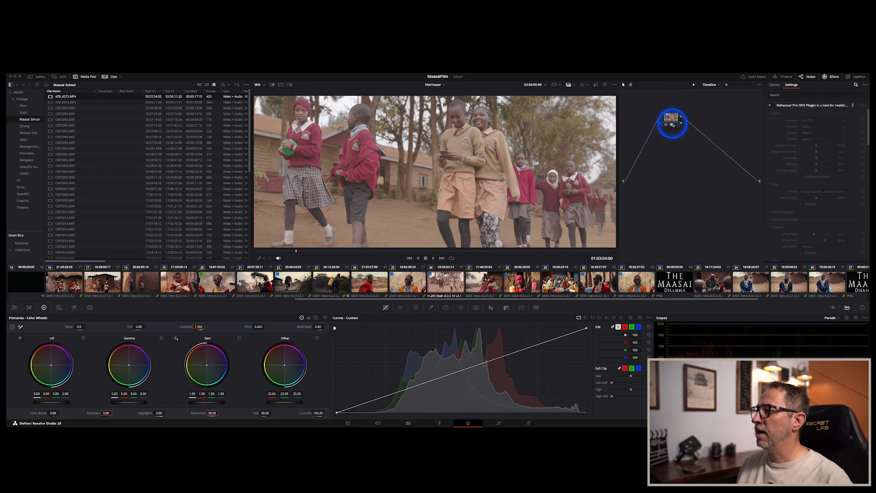
pyautogui.click(712, 85)
pyautogui.click(712, 93)
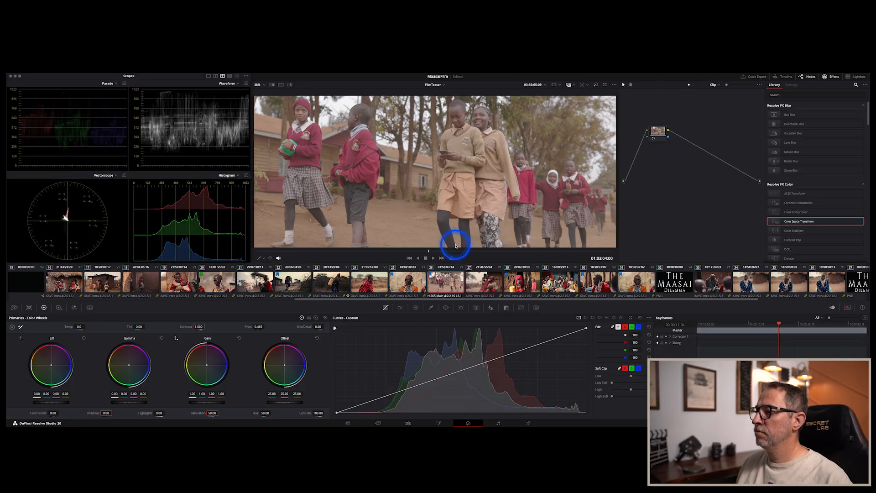
# - Put the school clip of walking pupils into a new group named Canon and switch the node graph to Group Pre-Clip
pyautogui.rightClick(443, 281)
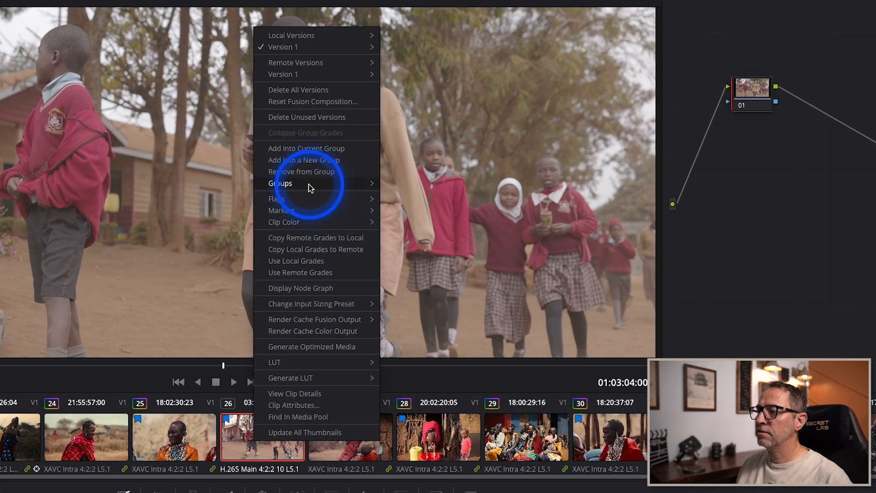
pyautogui.moveTo(309, 185)
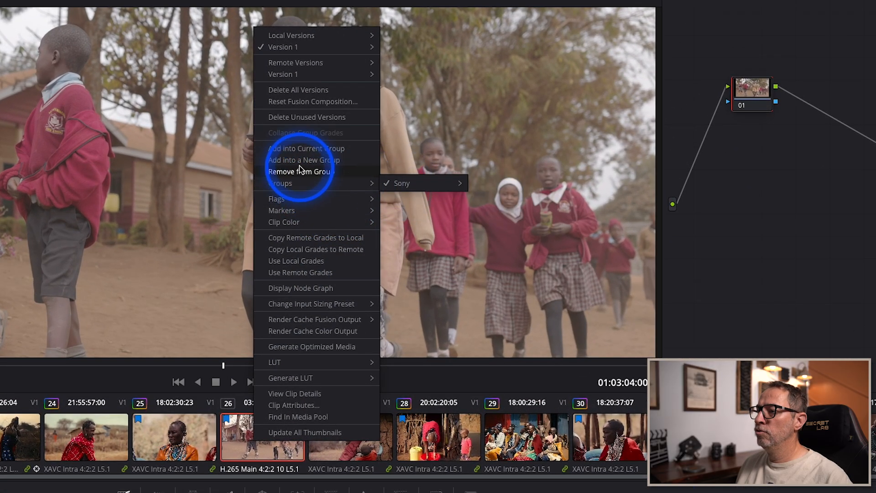
pyautogui.click(312, 161)
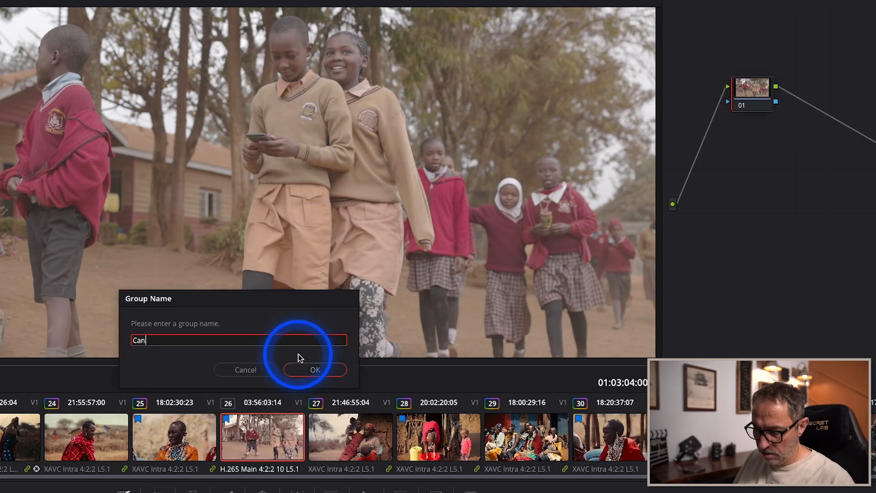
pyautogui.click(314, 369)
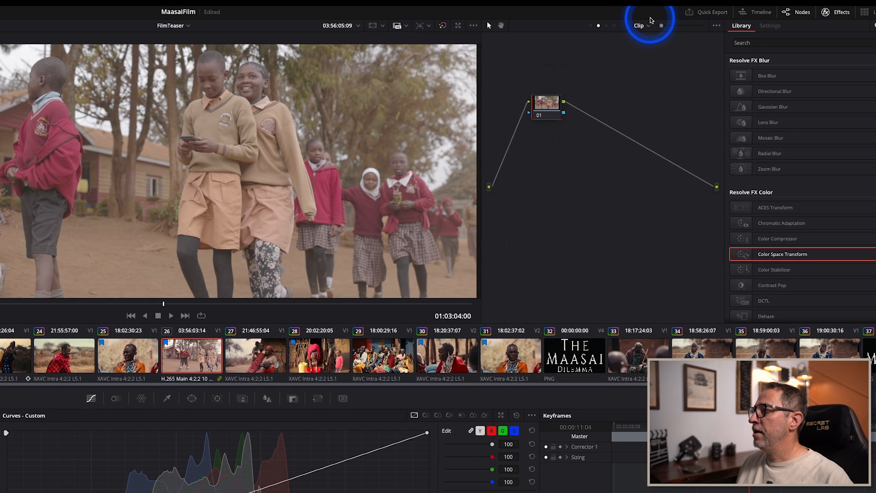
pyautogui.click(736, 9)
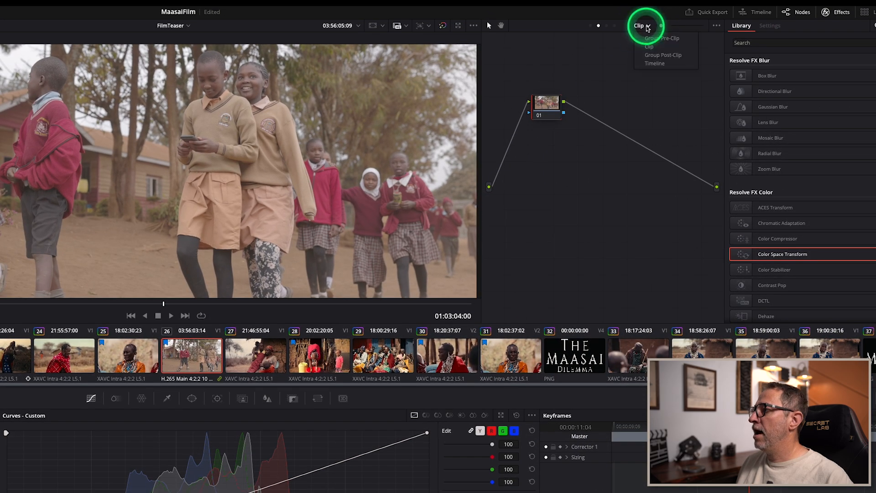
pyautogui.click(650, 39)
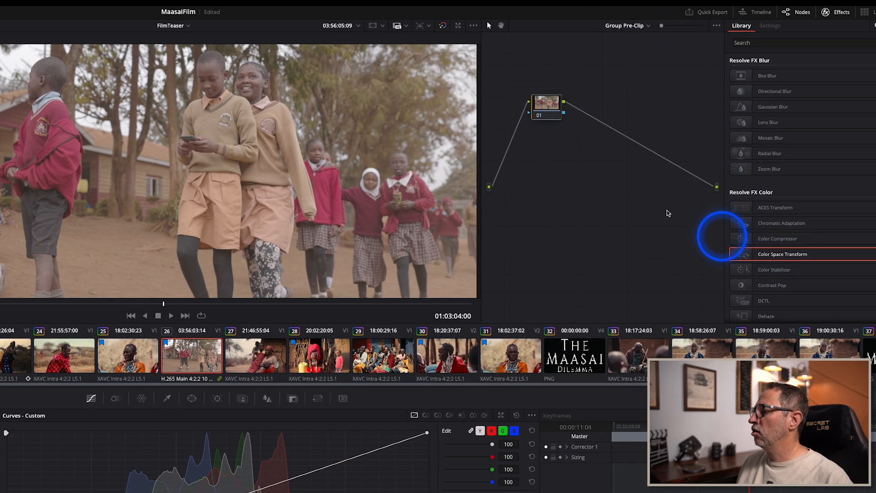
pyautogui.moveTo(547, 106); pyautogui.dragTo(546, 90)
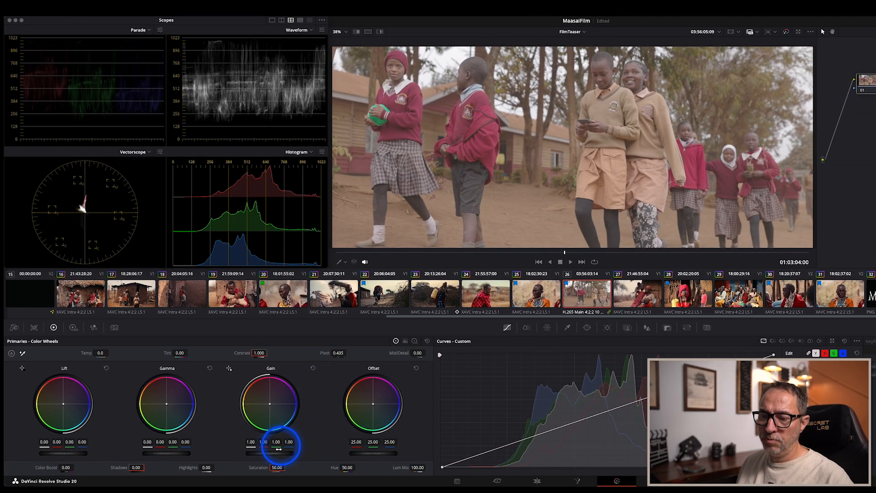
# - On the group pre-clip node, set the gain to 1.03, the contrast to about 1.20 and the lift to -0.07
pyautogui.moveTo(265, 456); pyautogui.dragTo(267, 455)
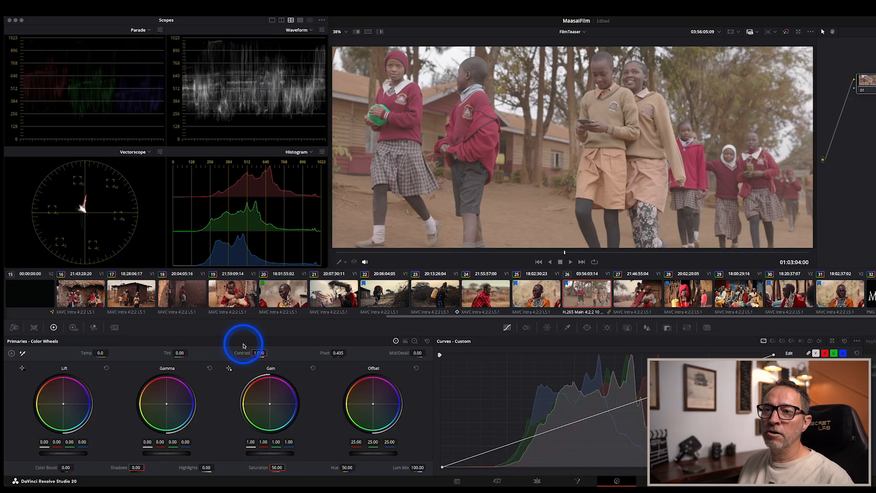
pyautogui.moveTo(267, 453); pyautogui.dragTo(279, 453)
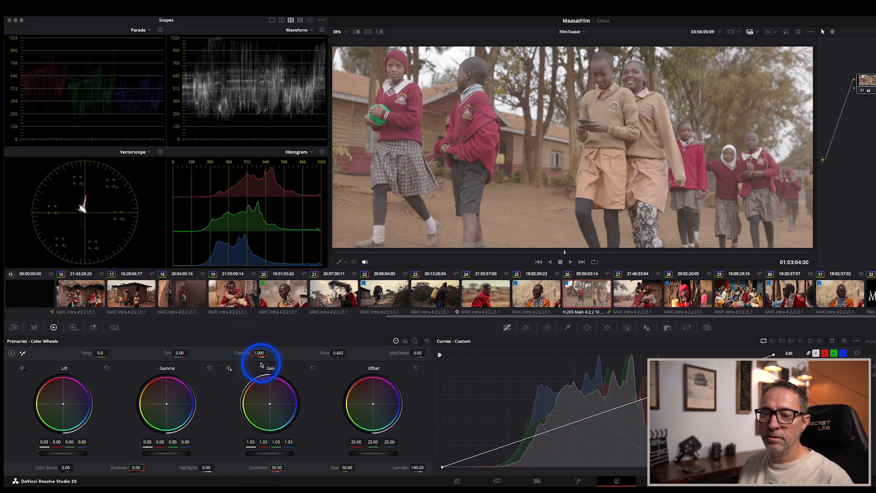
pyautogui.moveTo(259, 353); pyautogui.dragTo(291, 355)
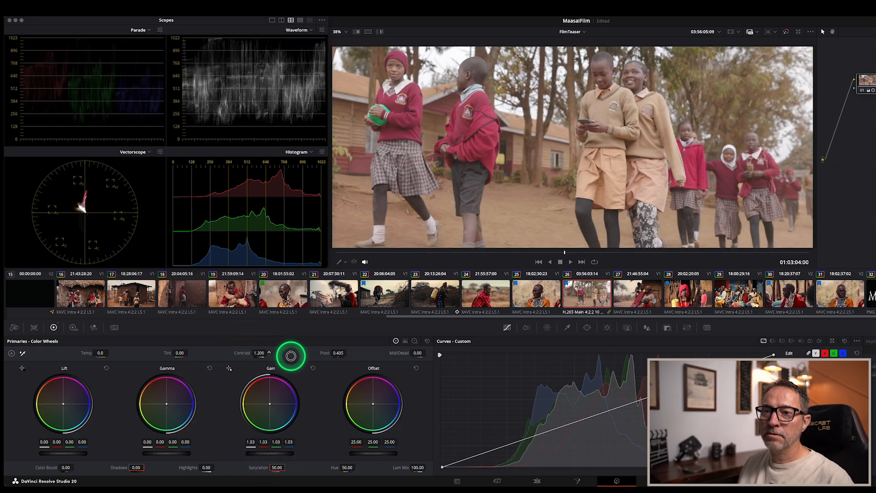
pyautogui.click(62, 452)
pyautogui.moveTo(61, 452); pyautogui.dragTo(81, 452)
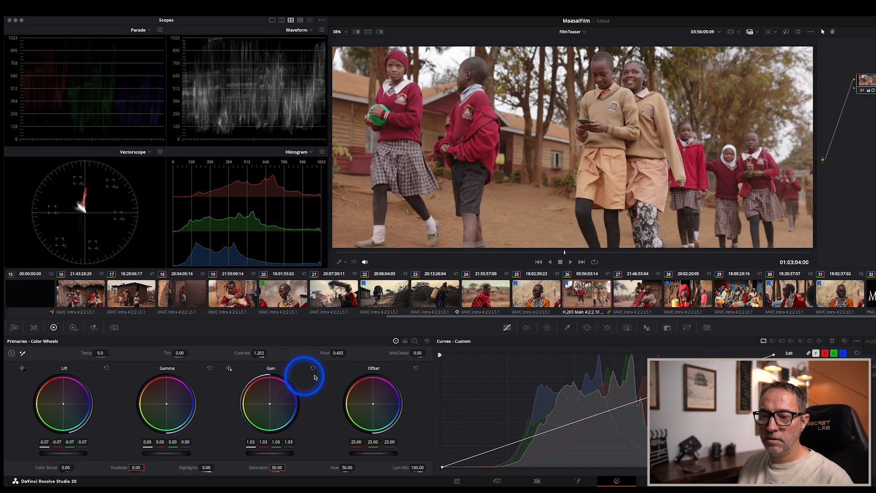
# - Rebalance the group pre-clip node with gain 1.00, contrast 1.242, lift -0.11 and gamma 0.03
pyautogui.moveTo(276, 454); pyautogui.dragTo(266, 452)
pyautogui.moveTo(259, 353); pyautogui.dragTo(265, 355)
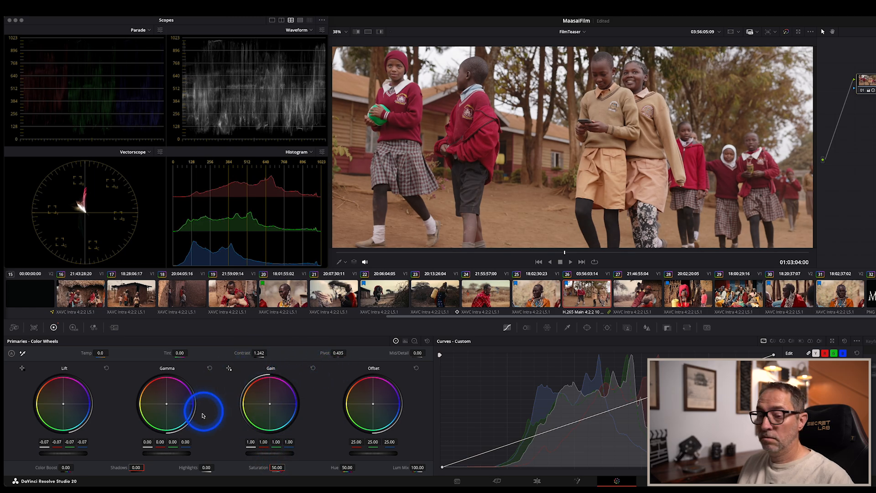
pyautogui.moveTo(61, 455); pyautogui.dragTo(34, 449)
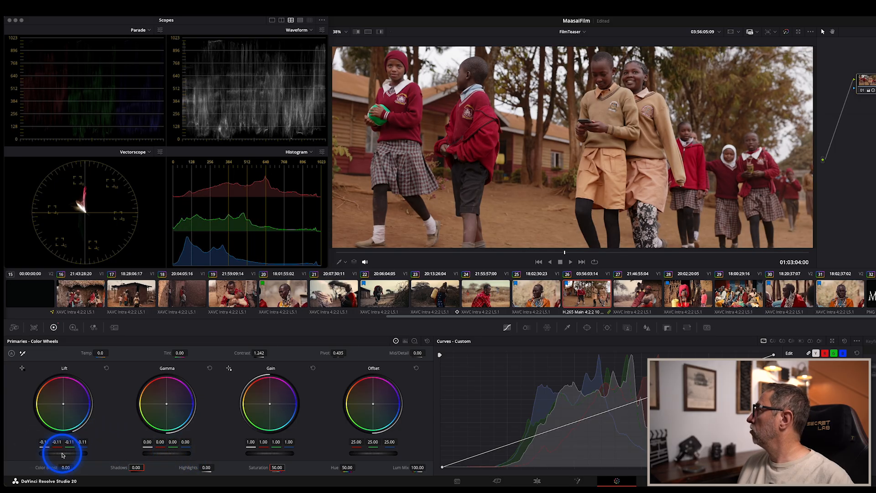
pyautogui.moveTo(164, 455); pyautogui.dragTo(200, 454)
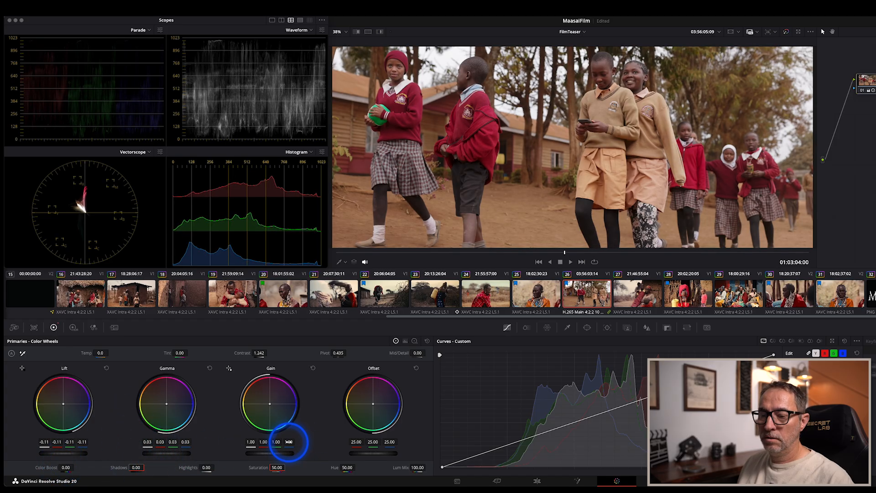
# - Raise the blue gain to 1.06 and the overall gamma to 0.04 on the group pre-clip node
pyautogui.click(289, 441)
pyautogui.moveTo(289, 442); pyautogui.dragTo(293, 442)
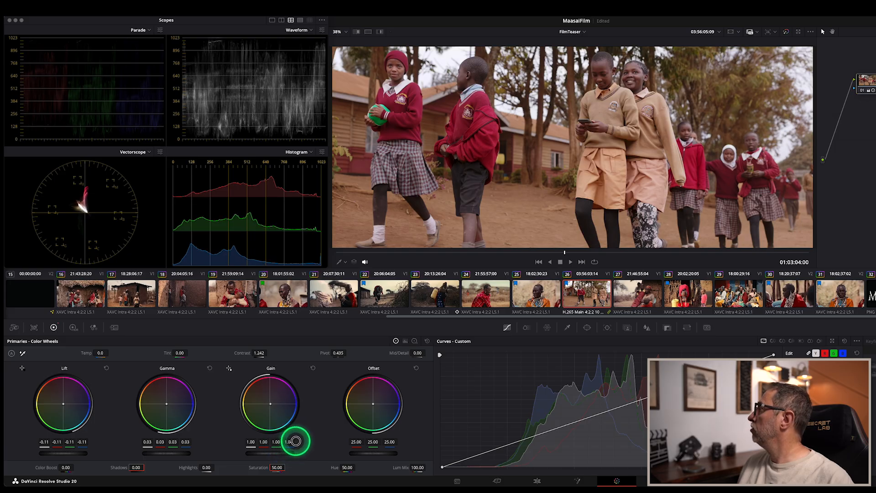
pyautogui.moveTo(297, 441); pyautogui.dragTo(296, 440)
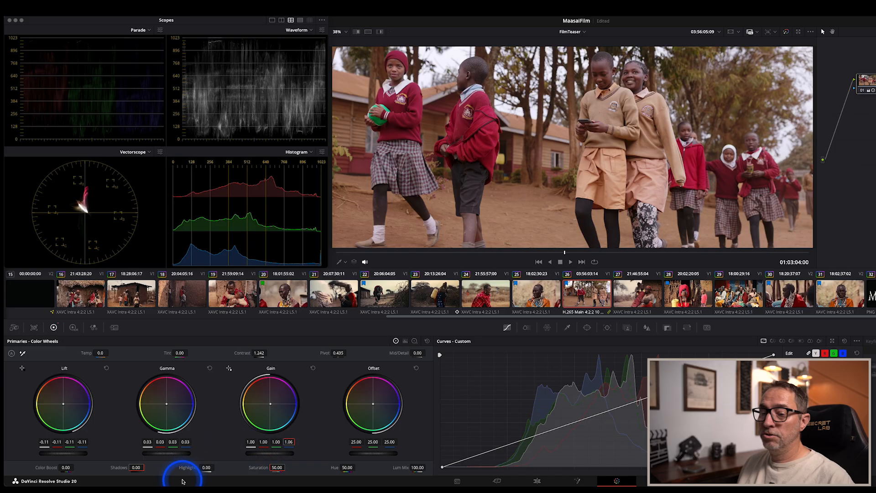
pyautogui.moveTo(164, 453); pyautogui.dragTo(182, 456)
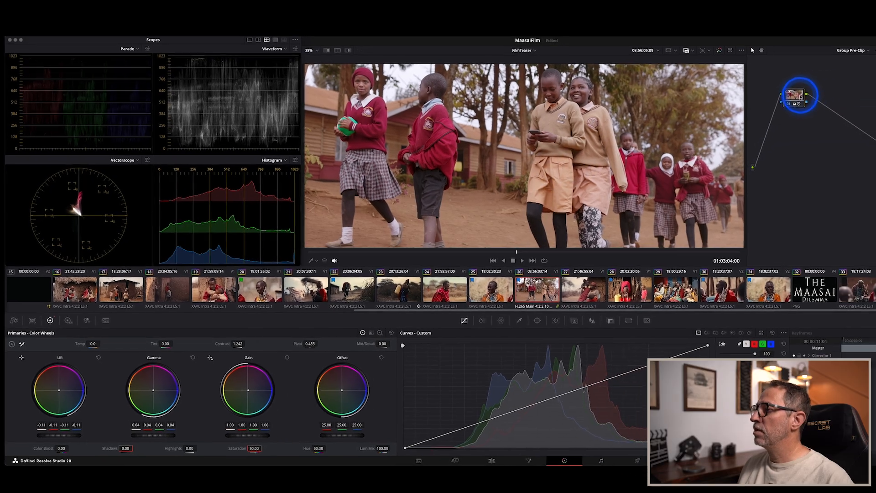
pyautogui.moveTo(871, 84); pyautogui.dragTo(875, 61)
pyautogui.moveTo(703, 98); pyautogui.dragTo(703, 104)
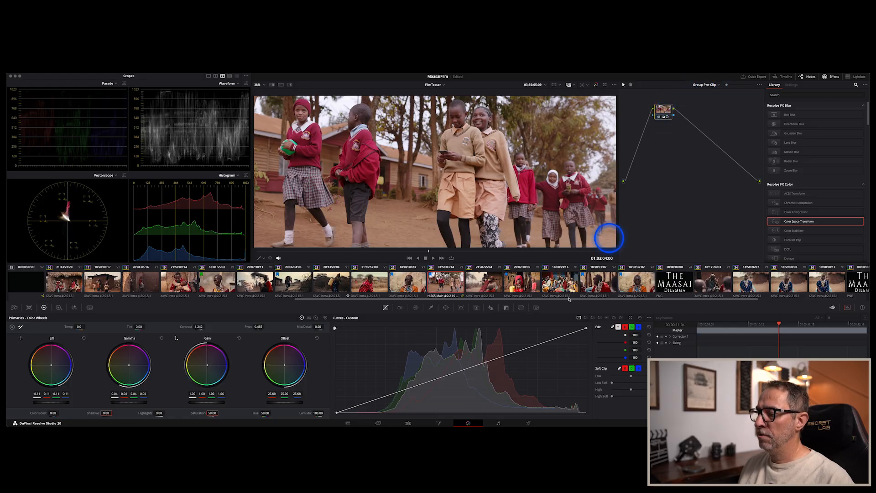
# - On the Edit page, add the Maasai School van clip ATB_6574.MP4 to Video 1 after the walking pupils and park the playhead on it
pyautogui.click(409, 423)
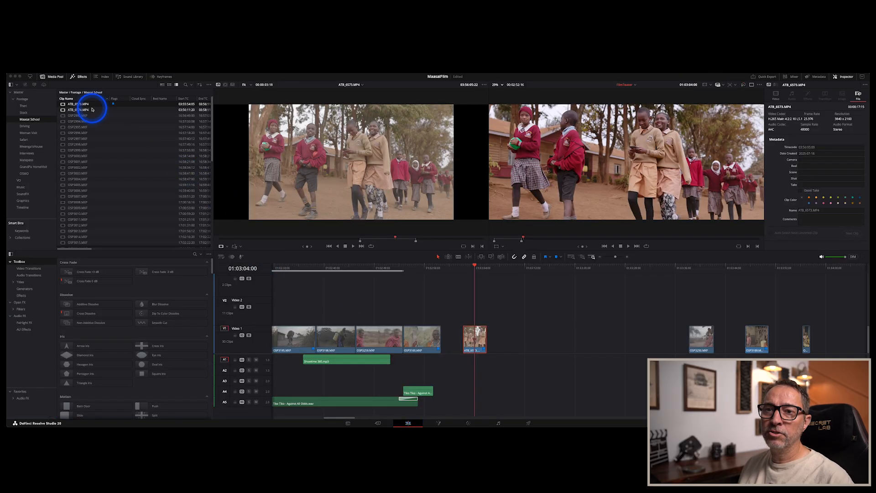
pyautogui.click(85, 110)
pyautogui.moveTo(323, 236); pyautogui.dragTo(497, 340)
pyautogui.click(516, 268)
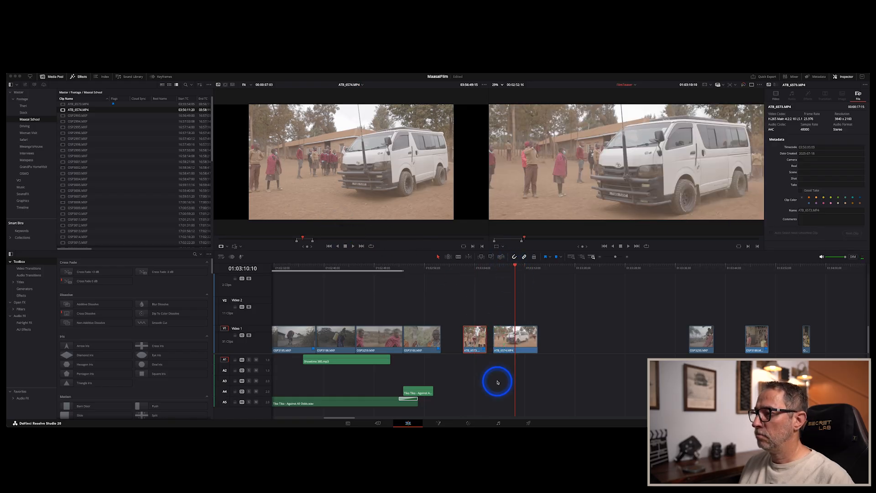
# - Open the van clip on the Color page and assign it to the Canon group
pyautogui.click(470, 424)
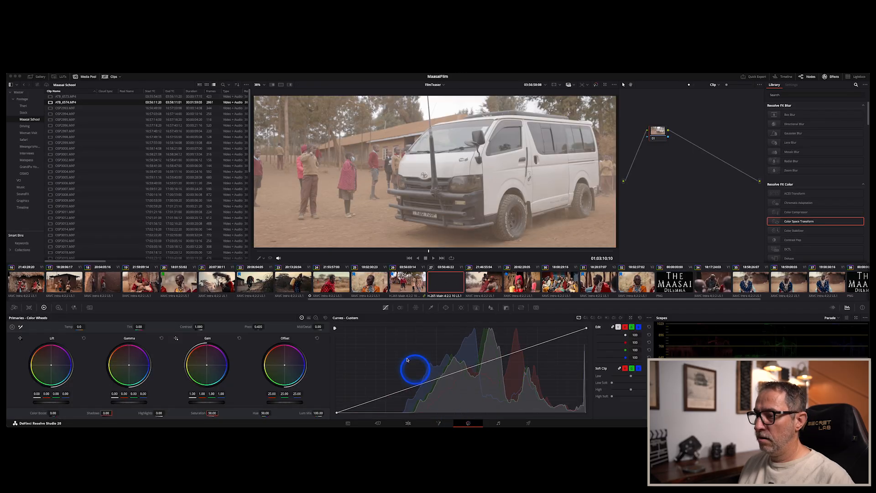
pyautogui.rightClick(445, 281)
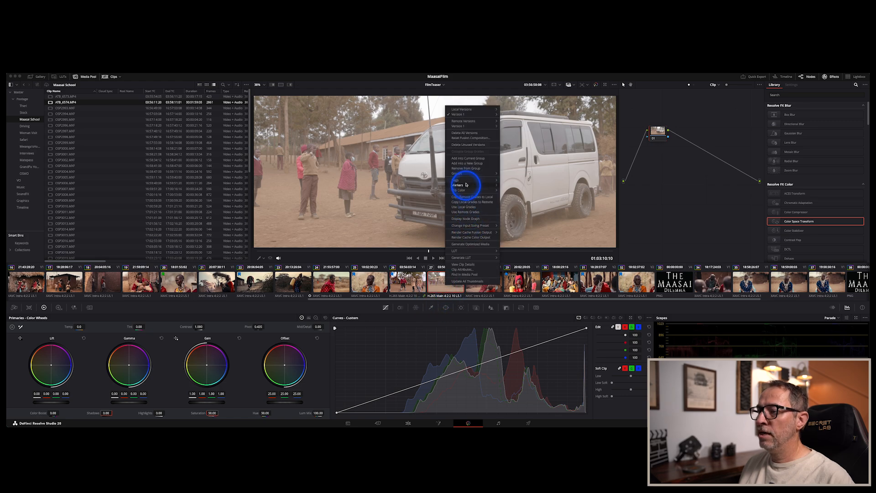
pyautogui.moveTo(513, 178)
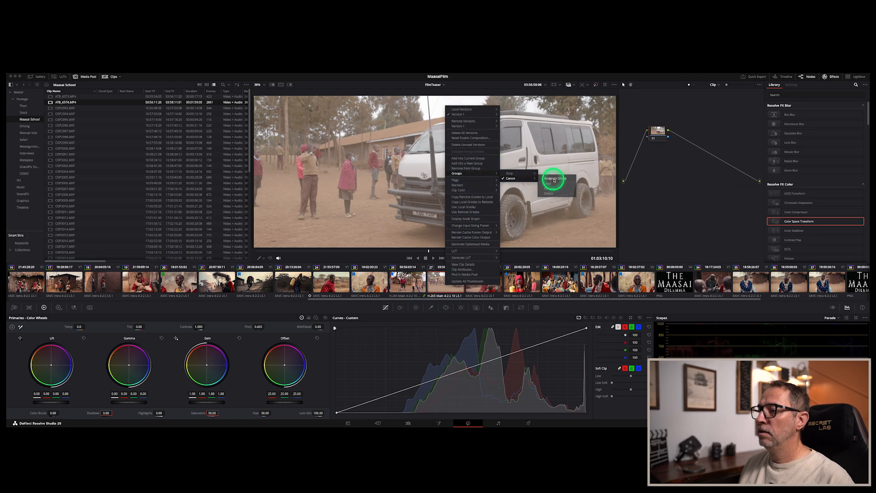
pyautogui.click(554, 178)
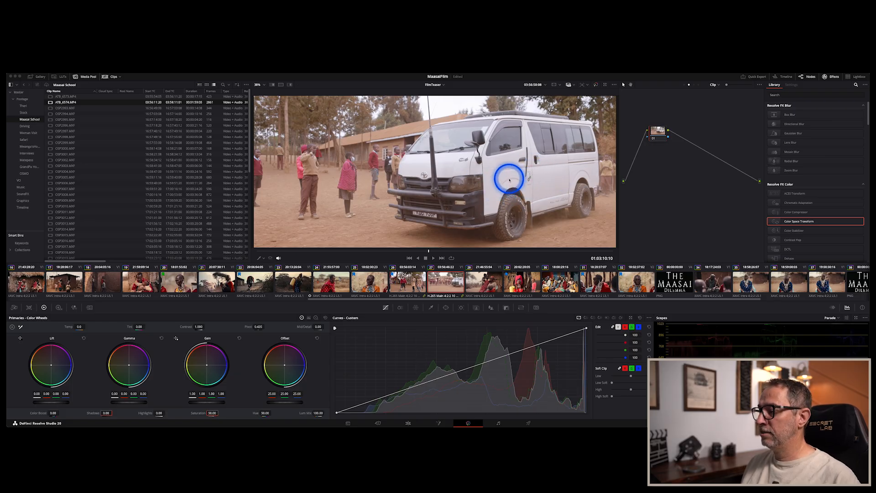
# - Show the full scopes, then lower the van clip's gain, set its lift to -0.09, fine-tune its blue gamma and play it back
pyautogui.hotkey('ctrl', 'shift', 'w')
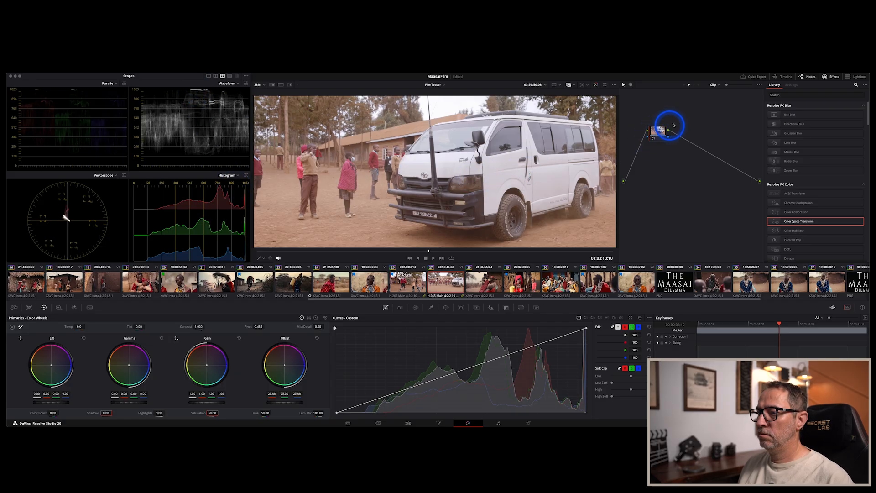
pyautogui.click(714, 85)
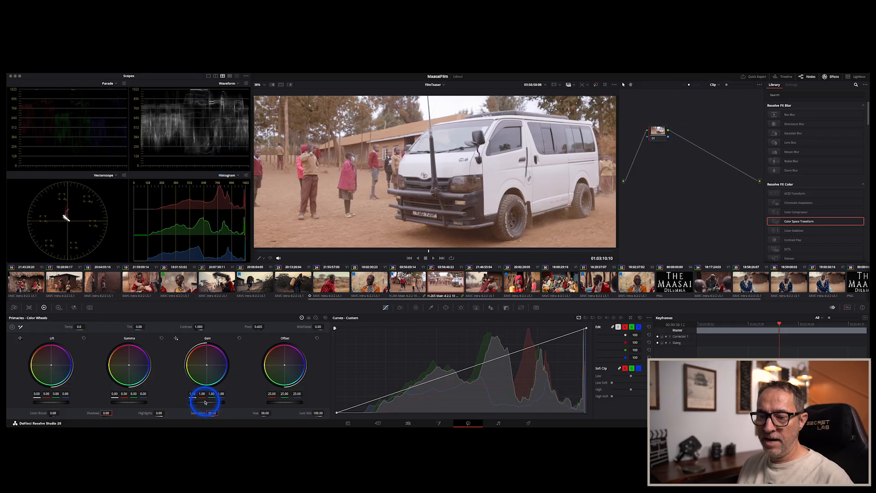
pyautogui.moveTo(202, 401); pyautogui.dragTo(178, 401)
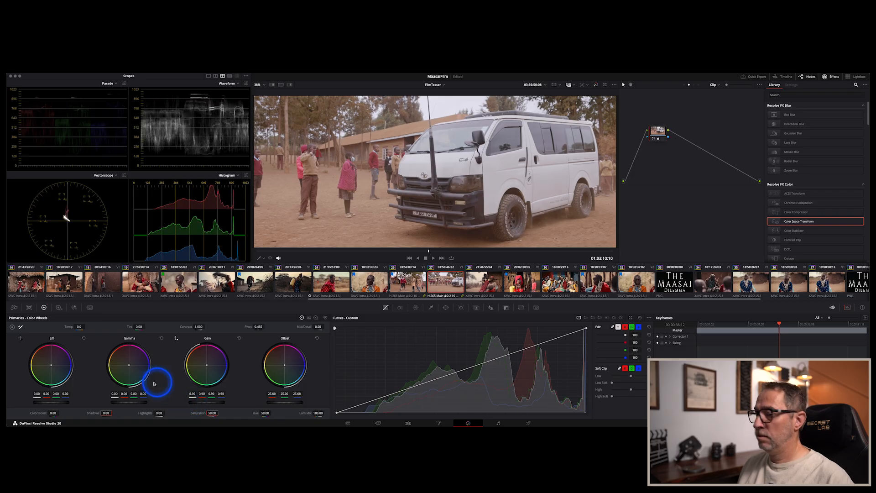
pyautogui.moveTo(49, 401); pyautogui.dragTo(12, 401)
pyautogui.moveTo(444, 247); pyautogui.dragTo(435, 249)
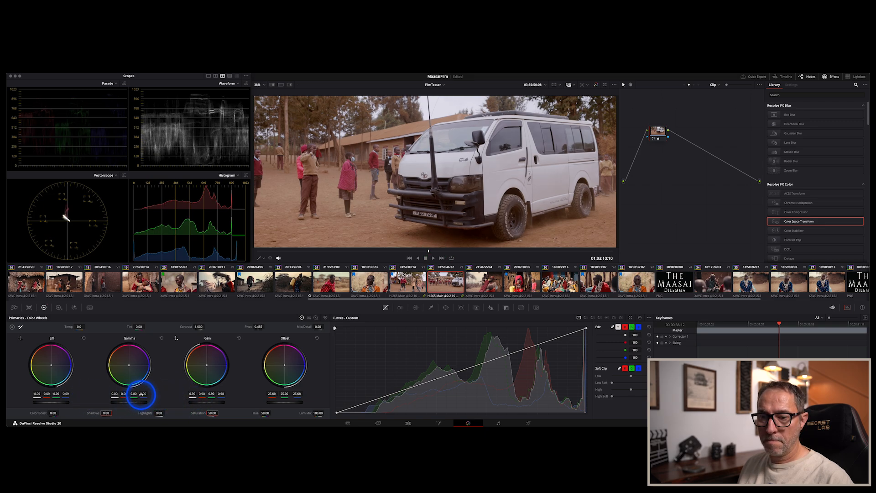
pyautogui.moveTo(150, 395); pyautogui.dragTo(140, 396)
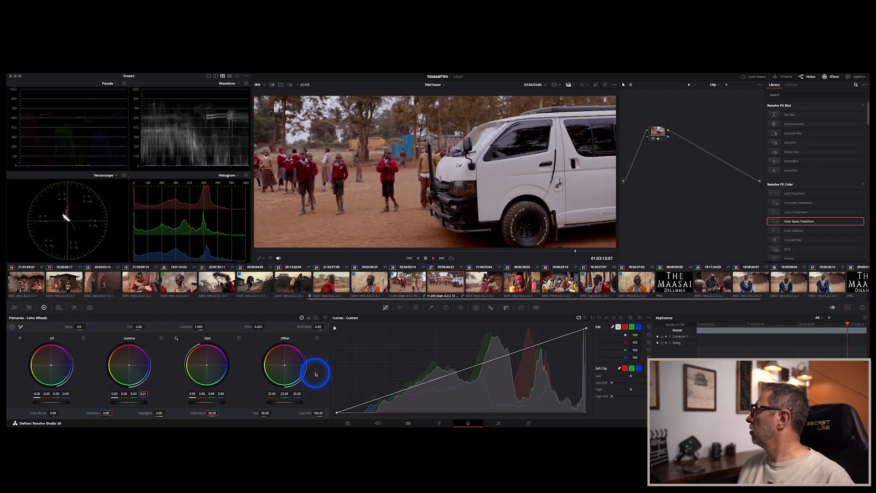
pyautogui.press('space')
# - Switch the node graph to Timeline and turn the Dehancer Pro effect back on
pyautogui.click(658, 134)
pyautogui.click(698, 85)
pyautogui.click(716, 86)
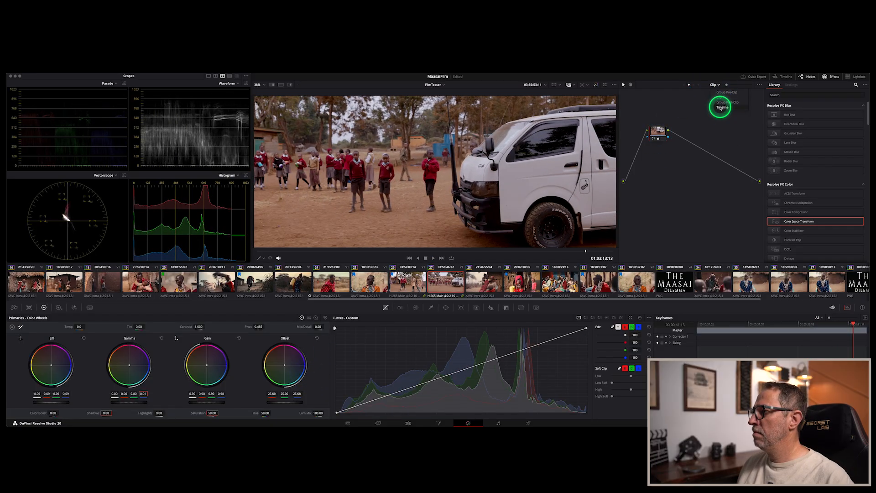
pyautogui.click(720, 107)
pyautogui.click(771, 107)
pyautogui.click(772, 106)
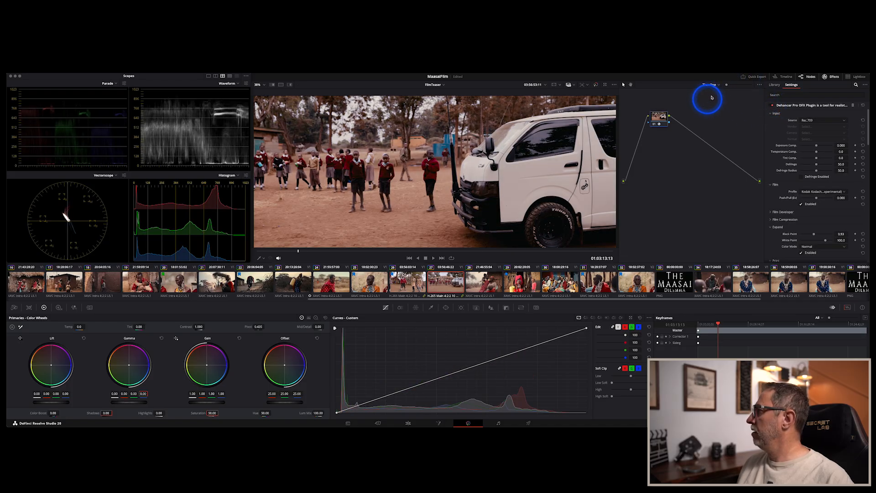
# - Compare the van clip with clip 28 by switching between them under the timeline look, ending on the van clip
pyautogui.click(494, 281)
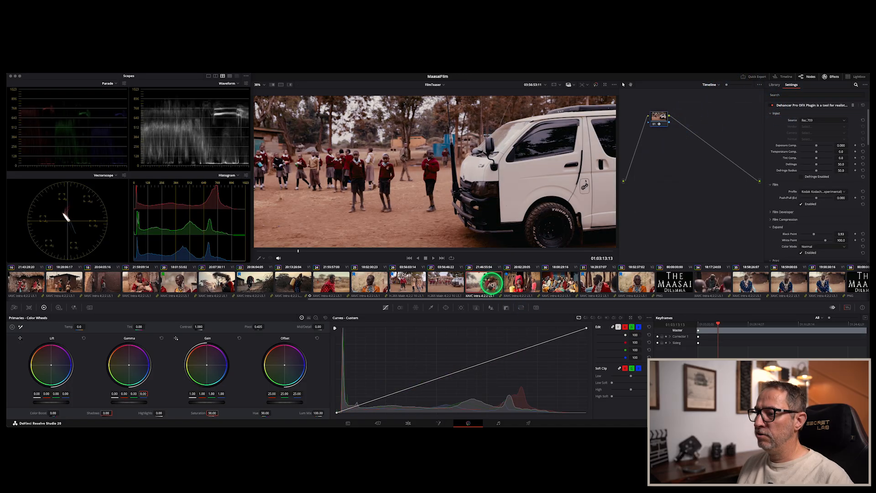
pyautogui.click(455, 283)
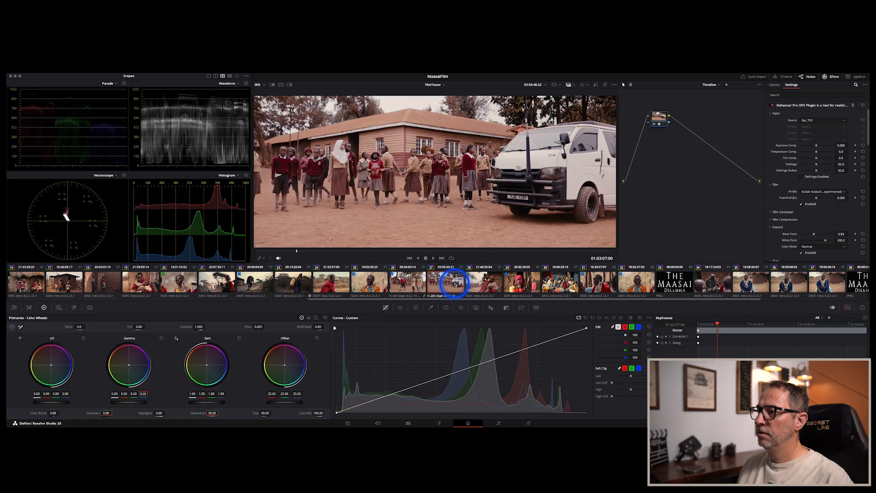
pyautogui.click(479, 287)
pyautogui.click(451, 284)
pyautogui.click(479, 285)
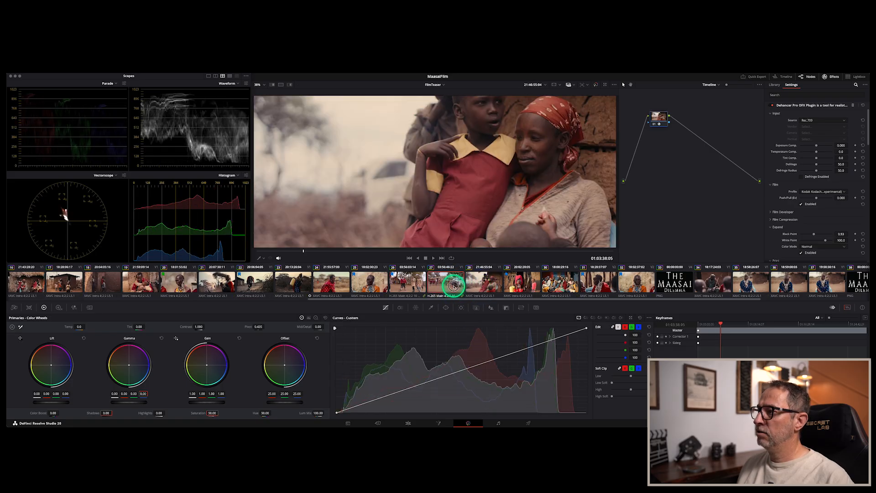
pyautogui.click(454, 285)
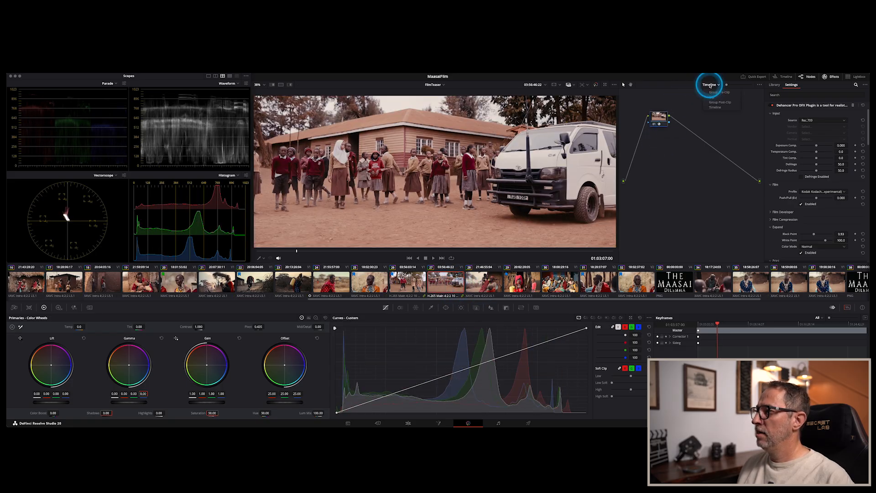
# - Return to the Clip level, play the van clip, and refine its correction with highlights -18.50, gamma 0.01 and a slight lift adjustment
pyautogui.click(713, 98)
pyautogui.click(657, 117)
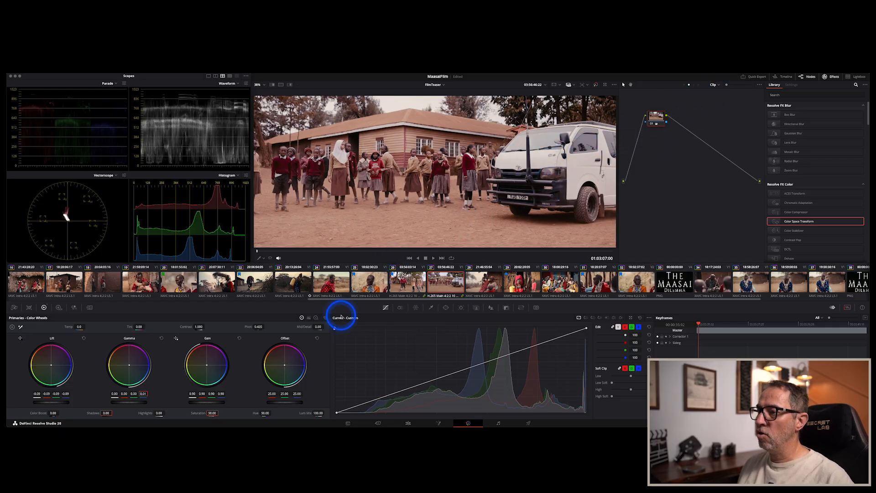
pyautogui.press('space')
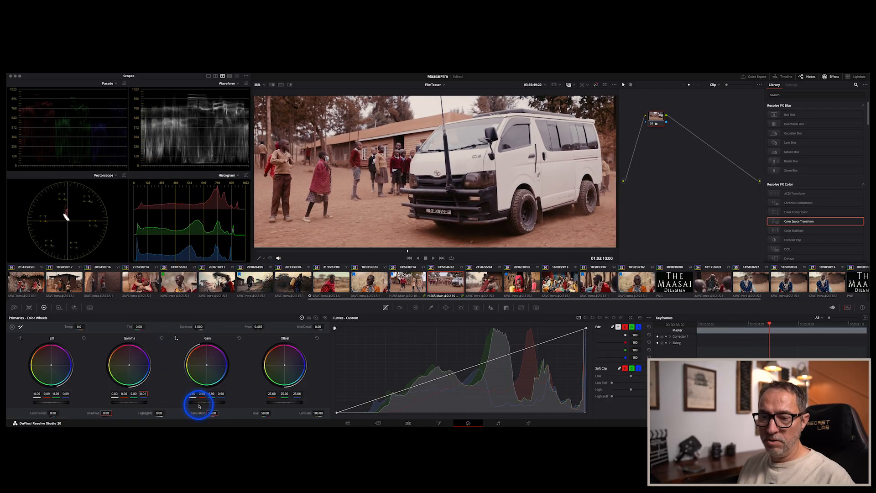
pyautogui.moveTo(157, 413); pyautogui.dragTo(149, 416)
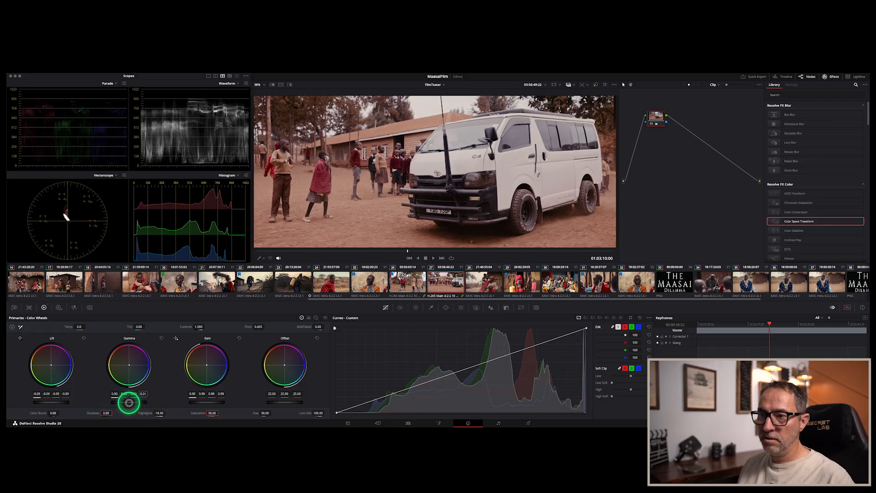
pyautogui.moveTo(133, 402); pyautogui.dragTo(139, 404)
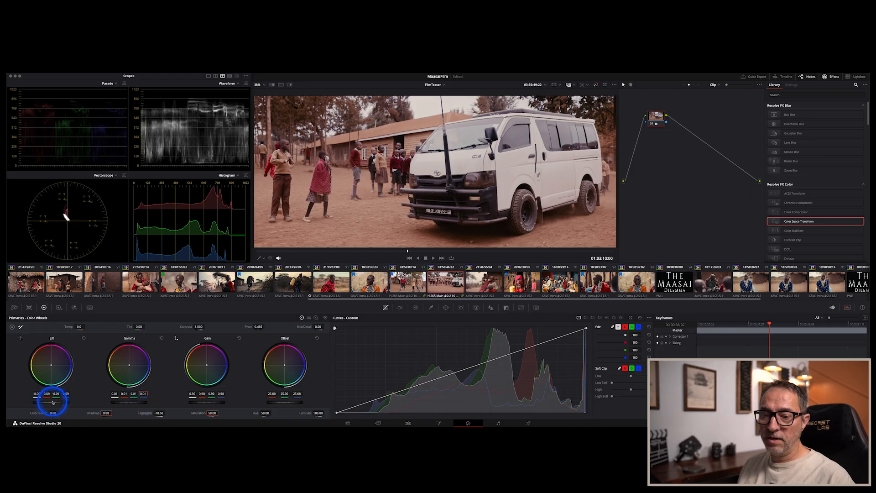
pyautogui.moveTo(46, 401); pyautogui.dragTo(45, 401)
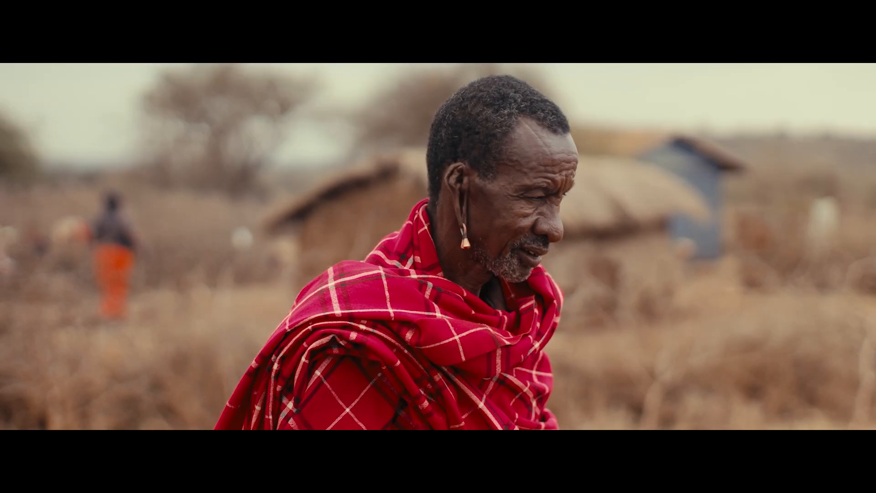